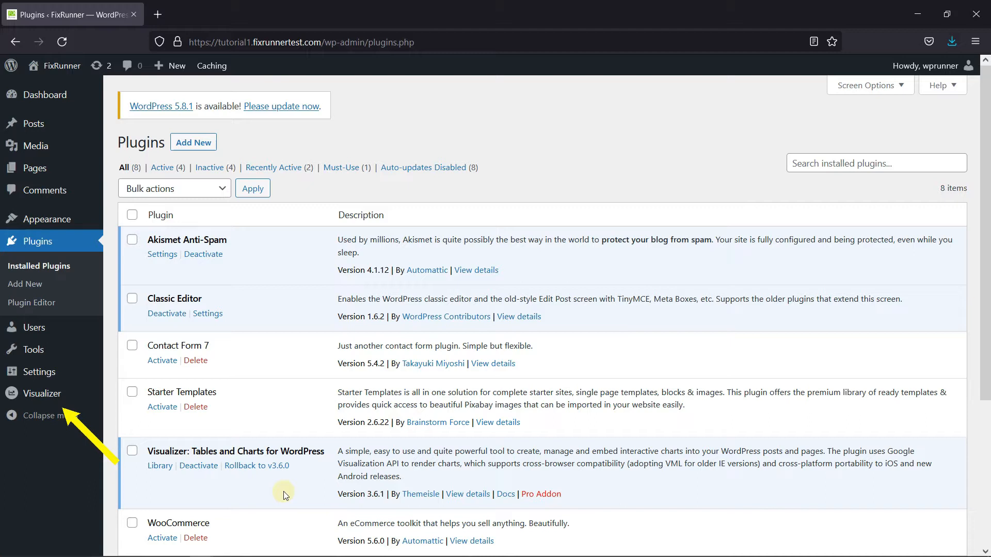
Start a new Visualizer chart of the Area type with Google Charts and proceed to its data source options
mouse_move(81, 395)
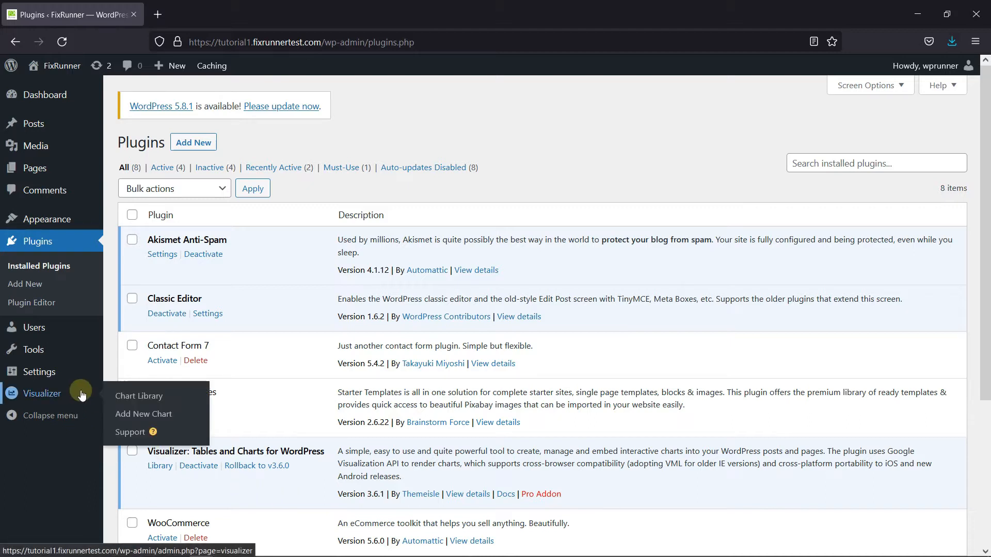
left_click(158, 415)
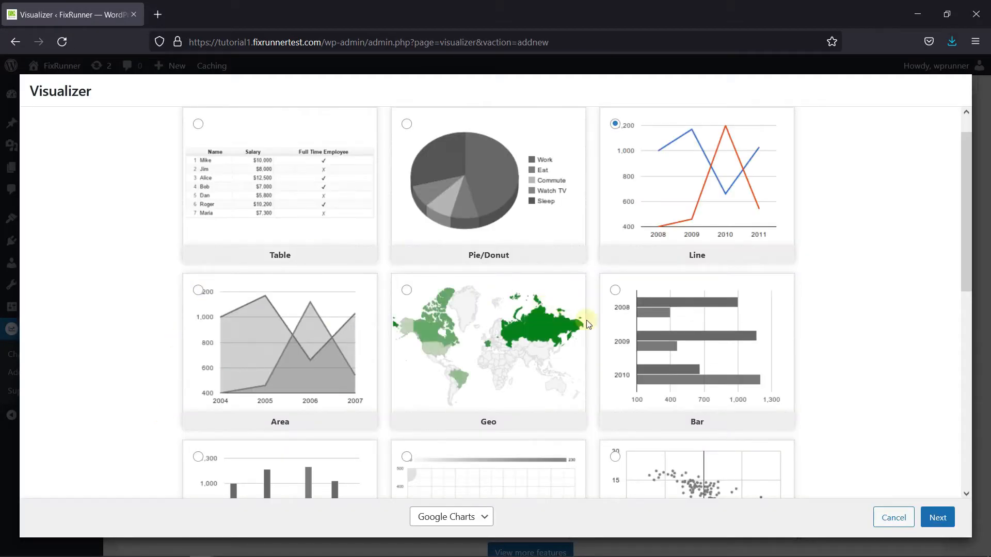
scroll(597, 340, "down", 1)
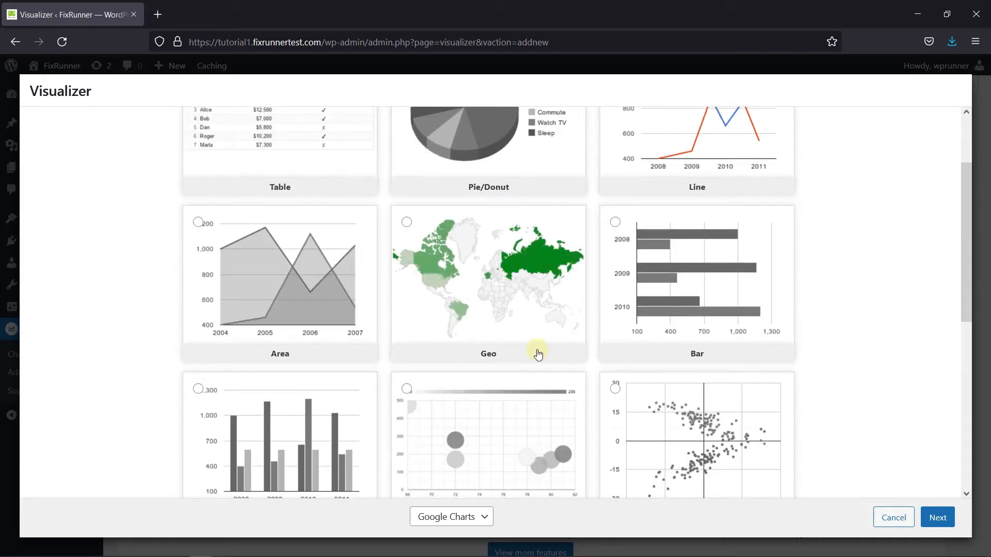
left_click(258, 275)
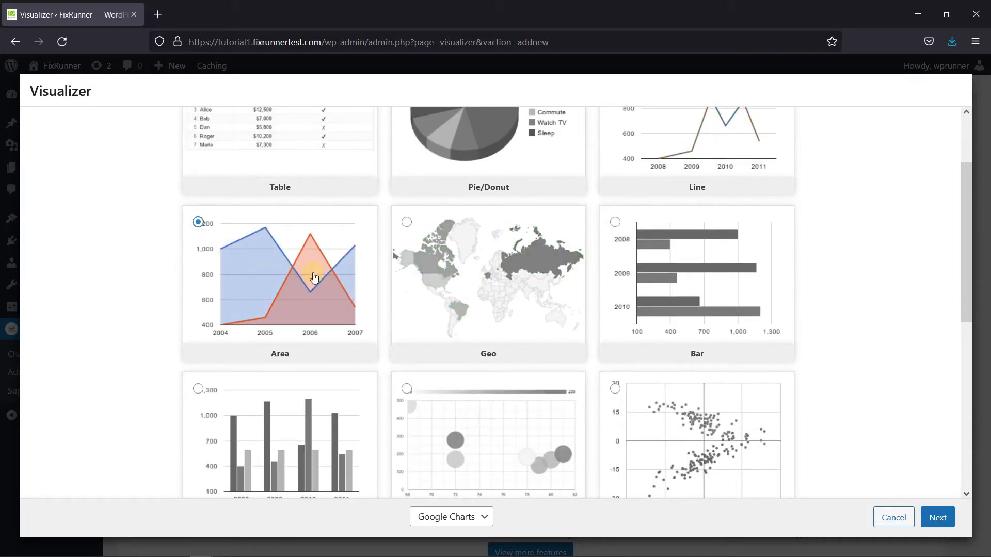
left_click(932, 517)
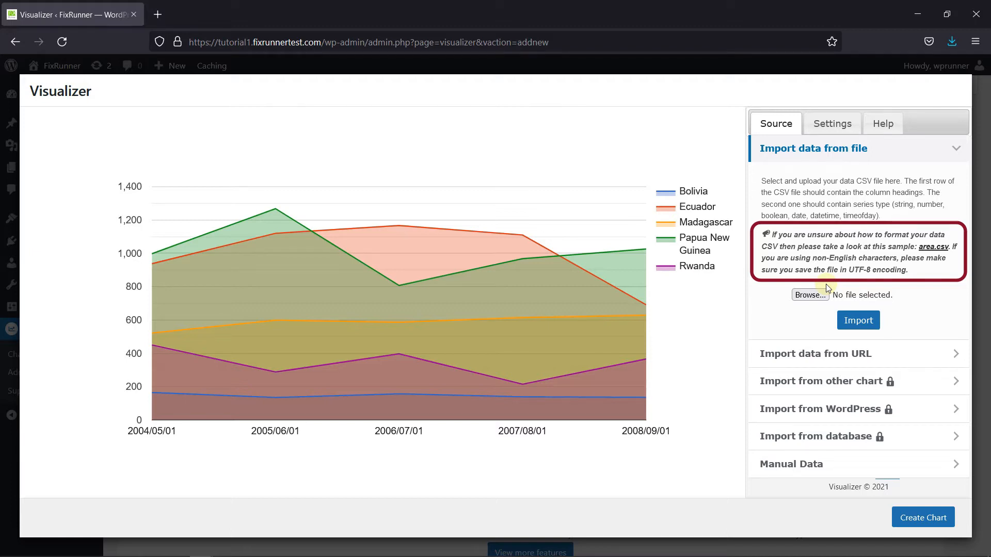
Import the chart data from the file Basic Area Chart.csv in the Downloads folder
left_click(811, 298)
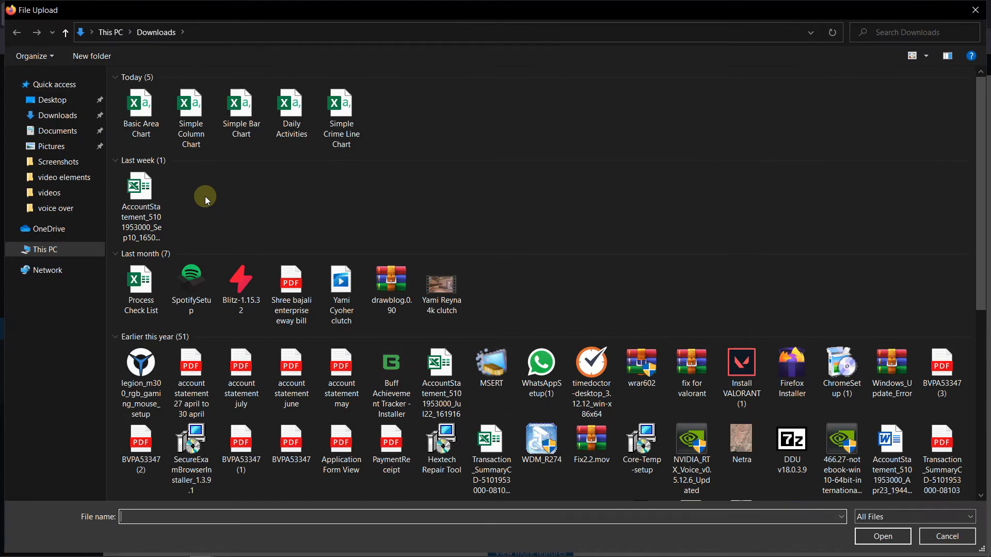
double_click(140, 111)
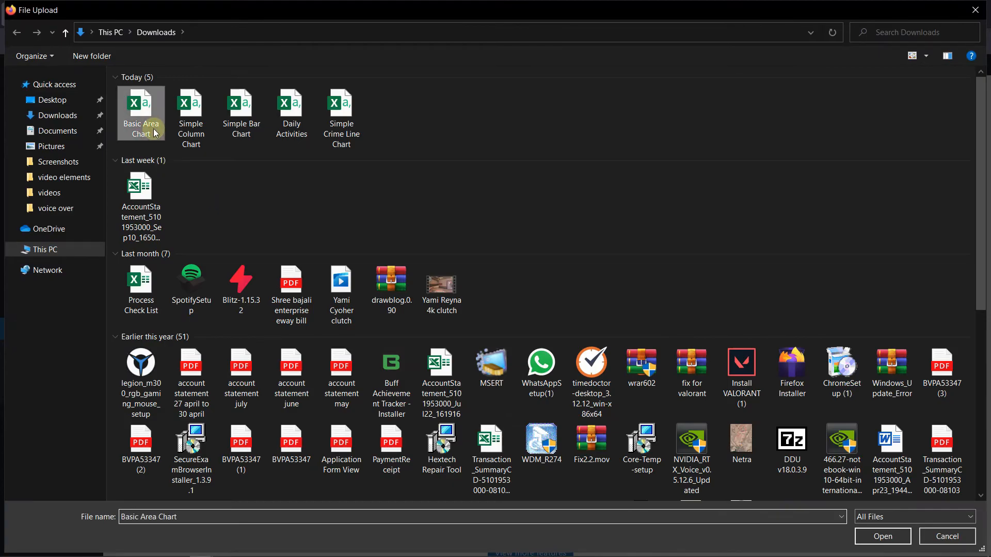
left_click(859, 322)
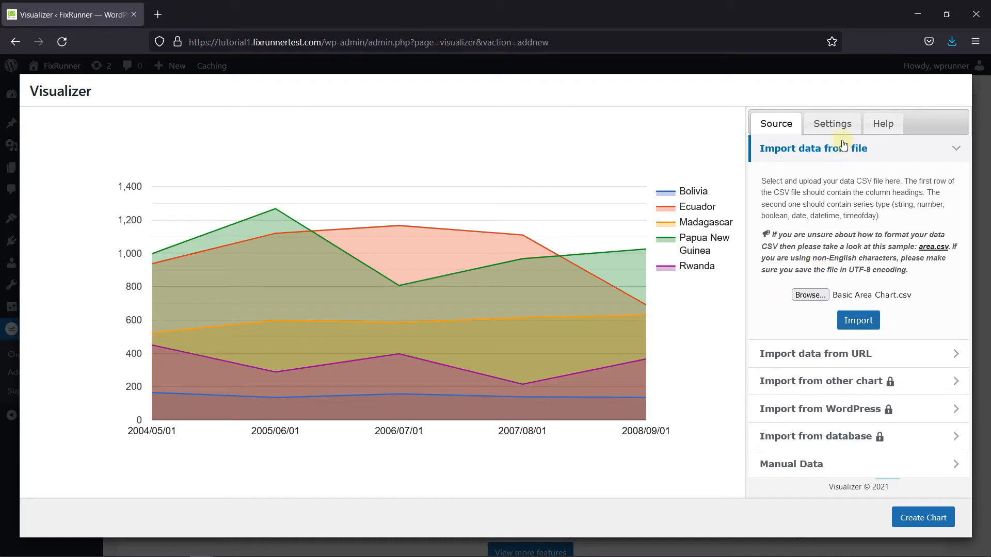
Set the chart title to "Area Chart" in the general settings
left_click(831, 126)
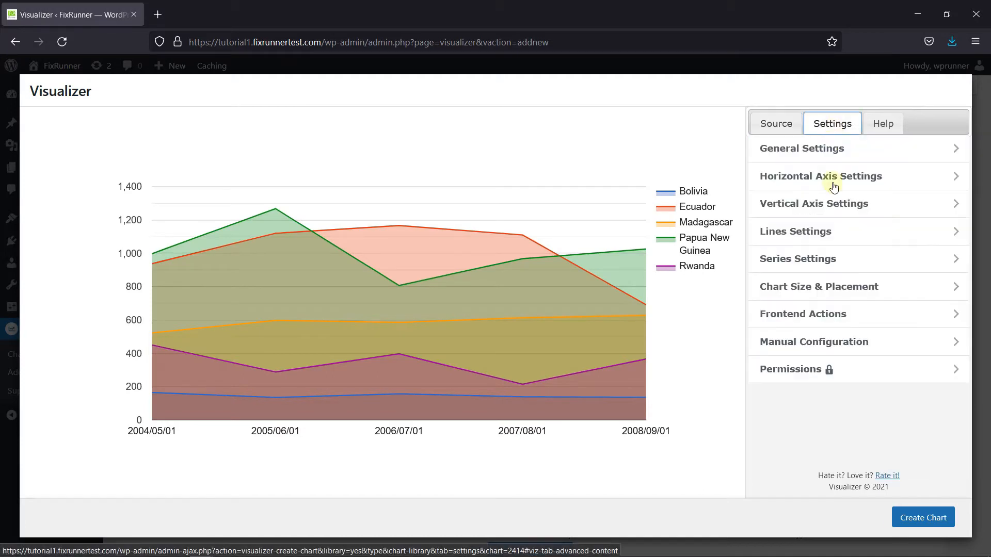
left_click(798, 156)
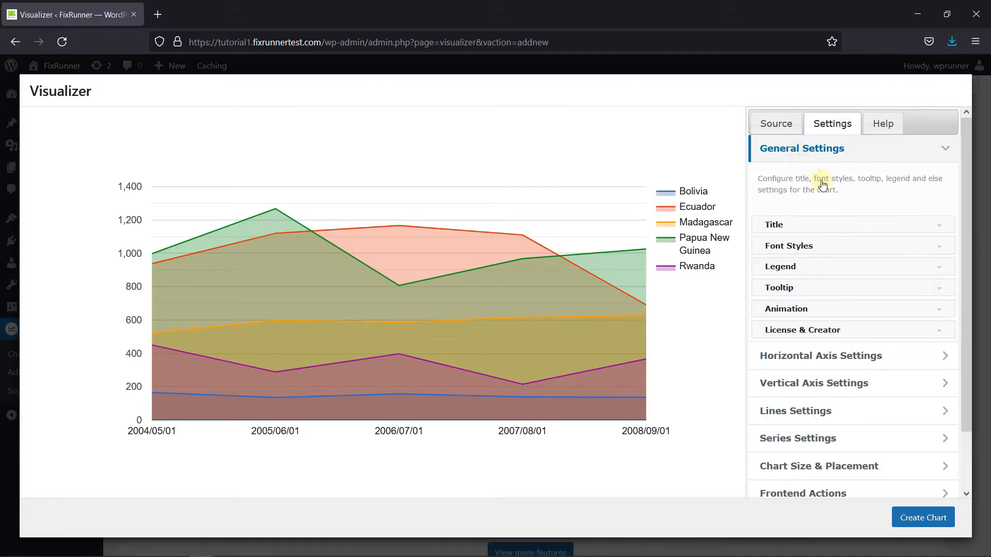
left_click(832, 228)
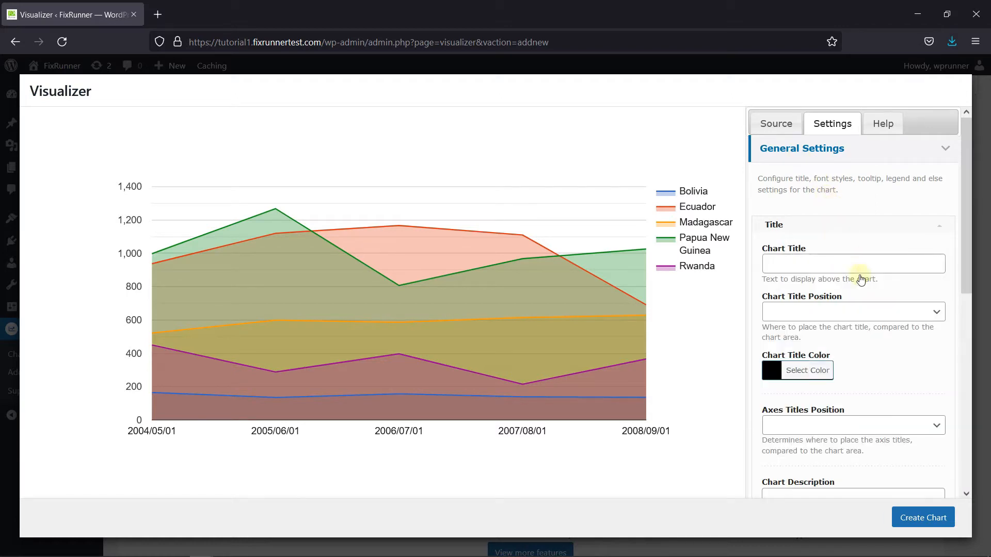
left_click(809, 264)
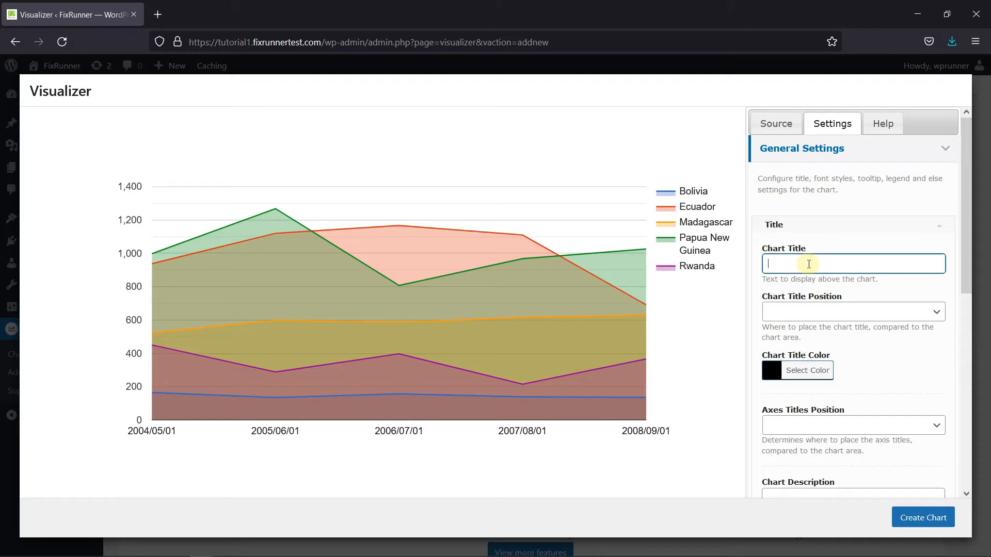
type("Area Chart")
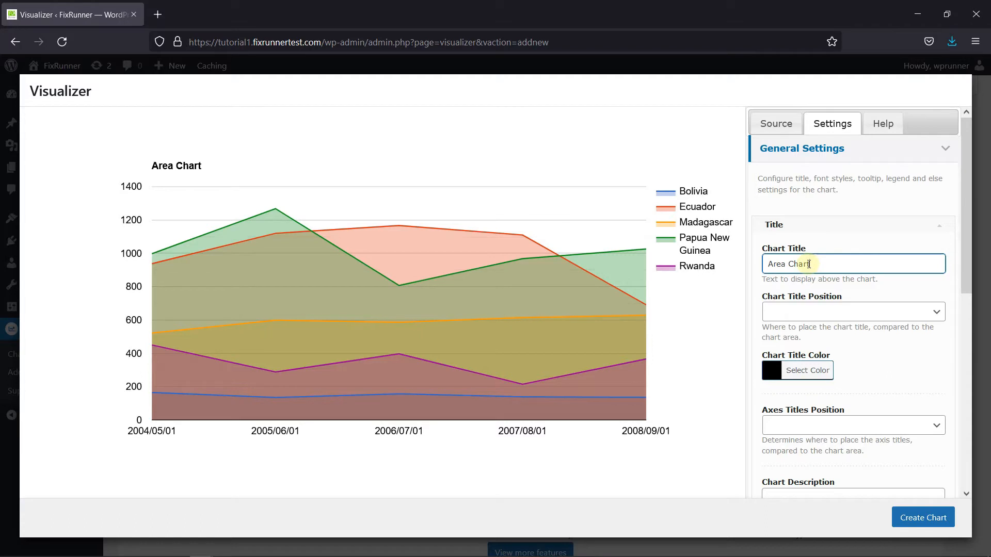
left_click(887, 341)
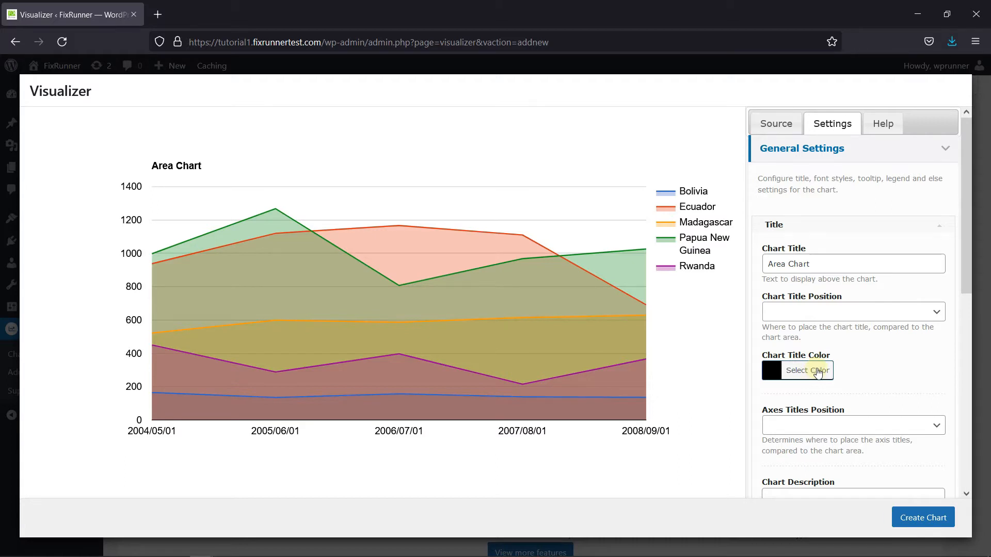
Set the chart's default font family to Wide and its font size to 13
scroll(876, 361, "down", 4)
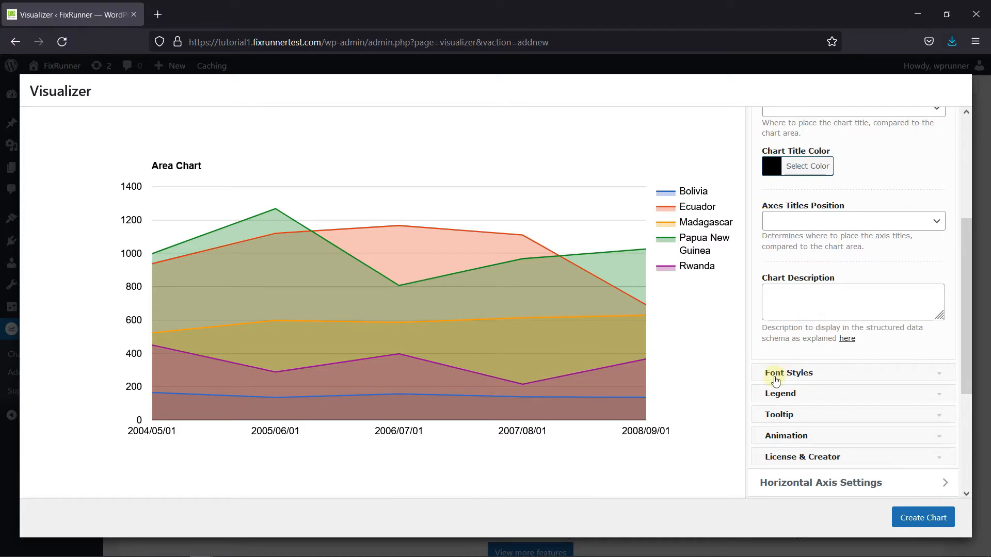
left_click(788, 372)
scroll(855, 242, "up", 1)
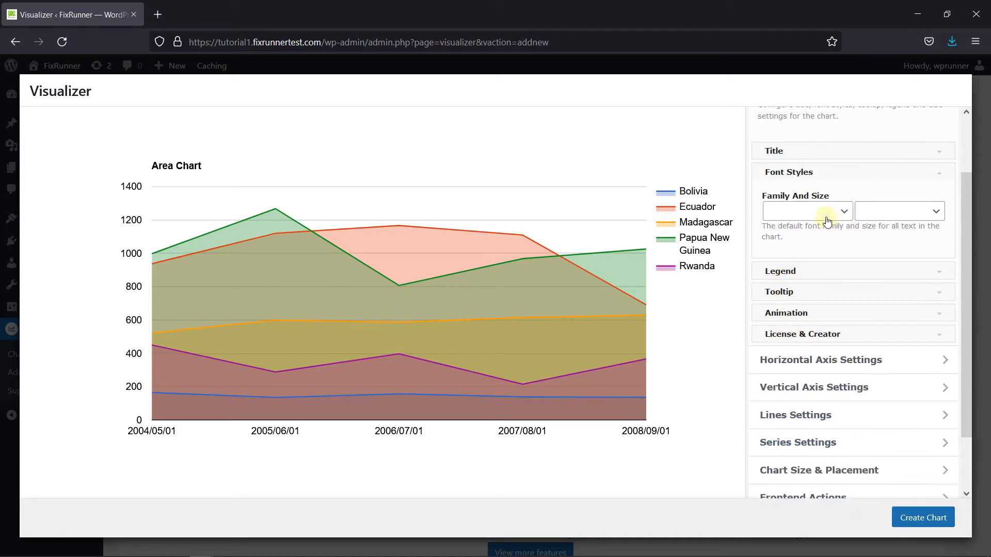
left_click(844, 209)
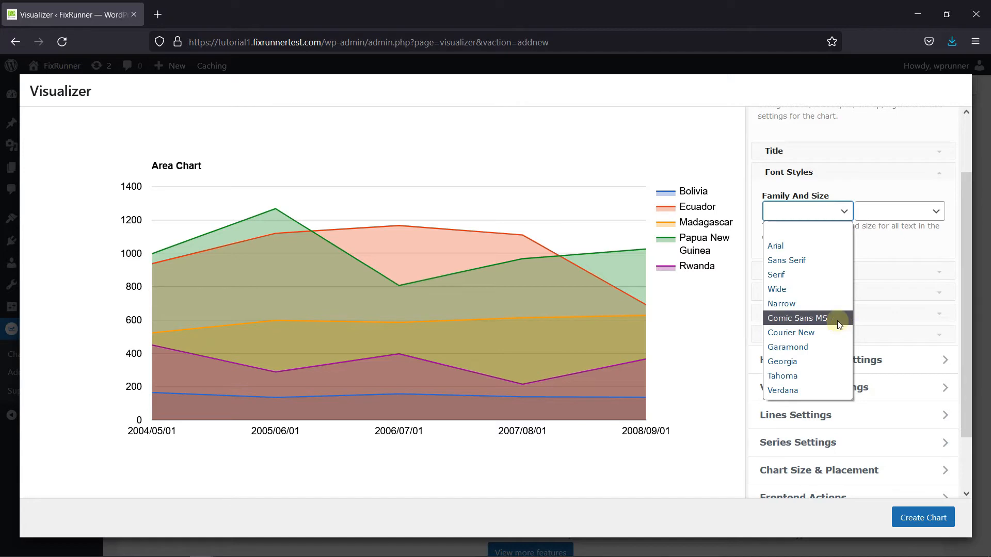
left_click(821, 293)
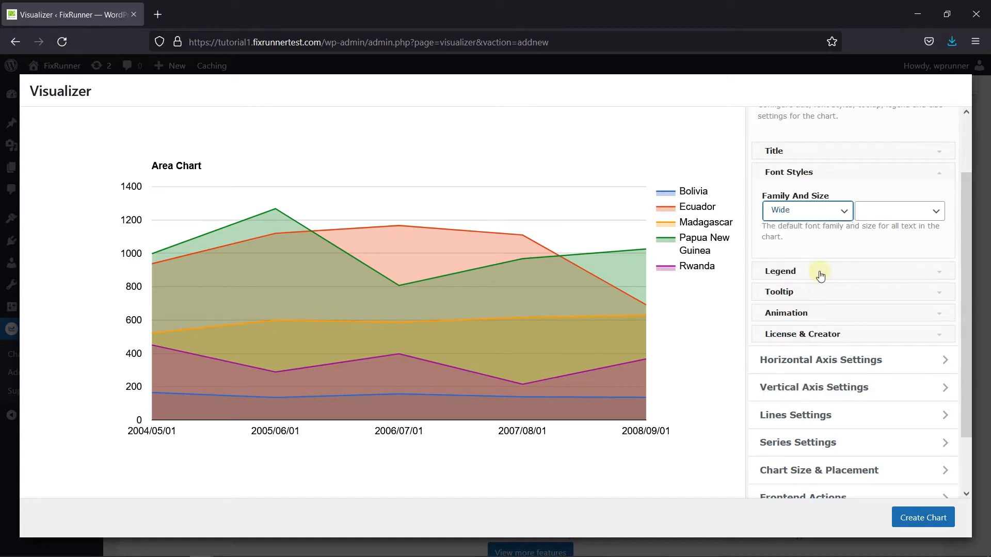
left_click(901, 211)
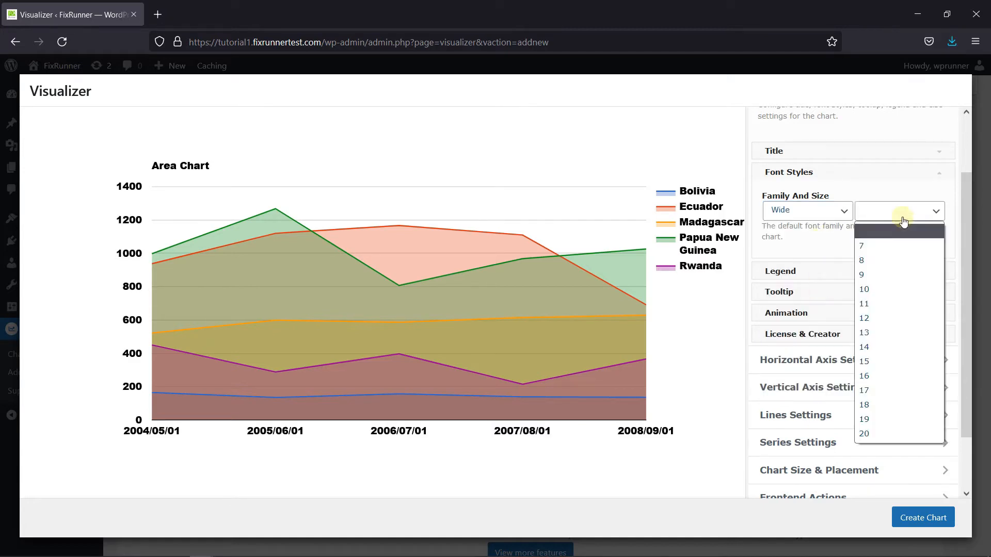
left_click(934, 341)
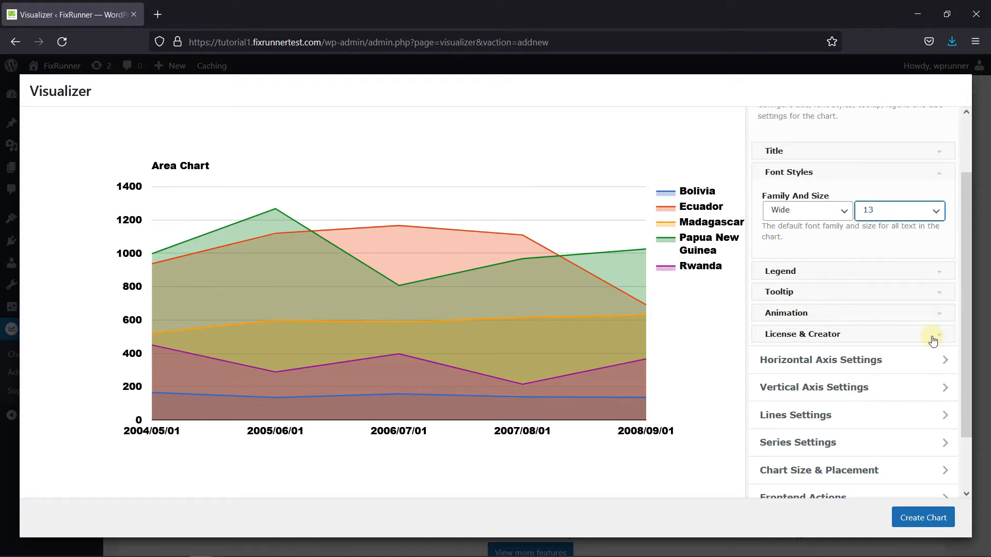
left_click(839, 253)
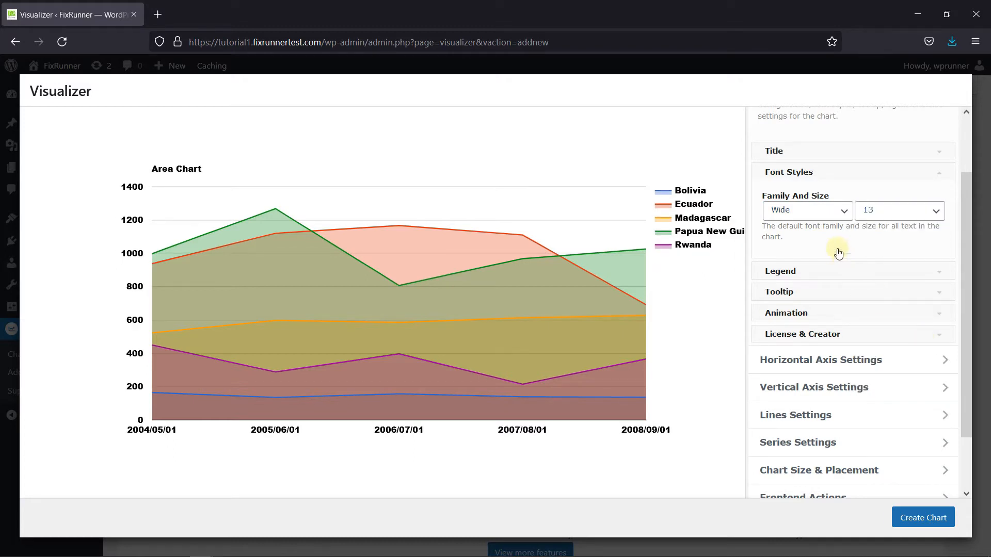
Set the legend position to "Below the chart"
left_click(827, 271)
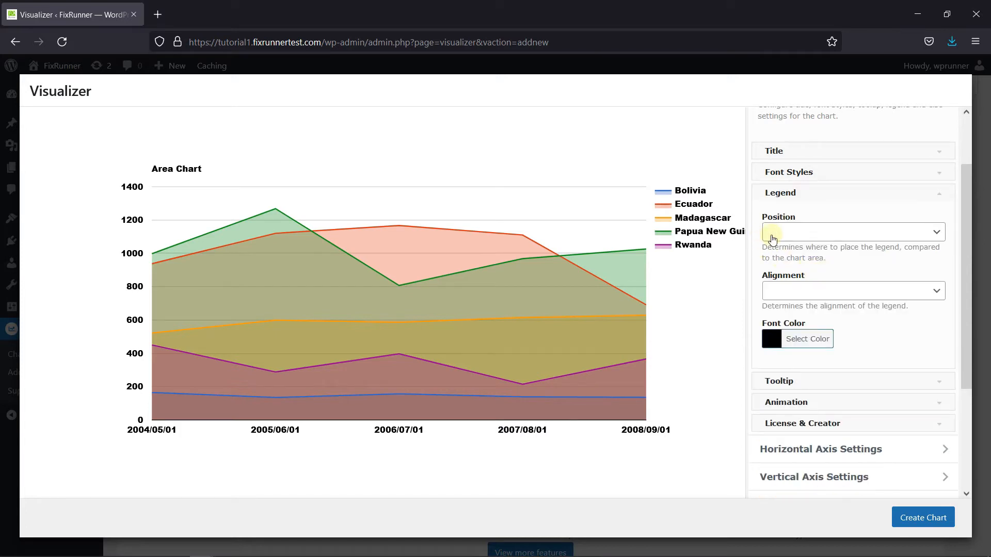
left_click(806, 233)
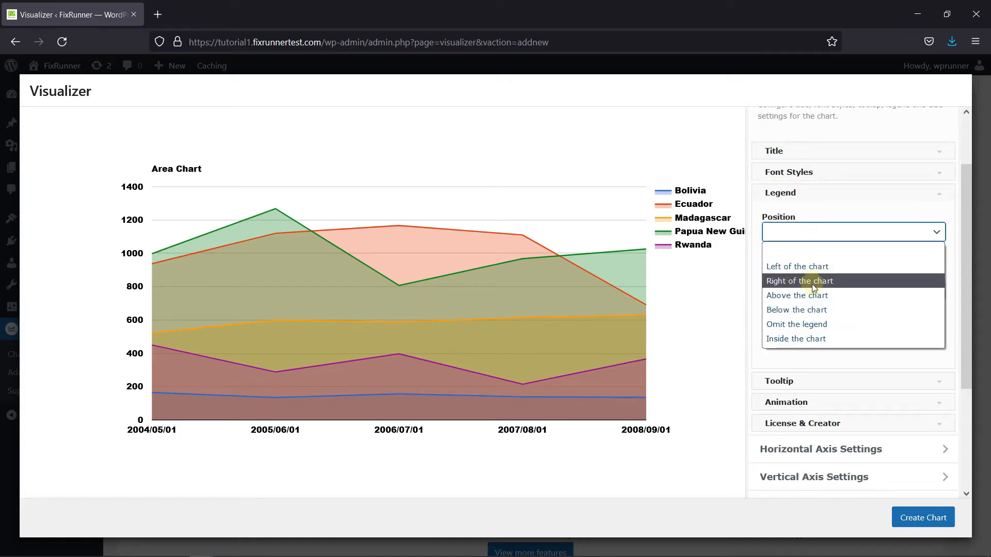
left_click(813, 310)
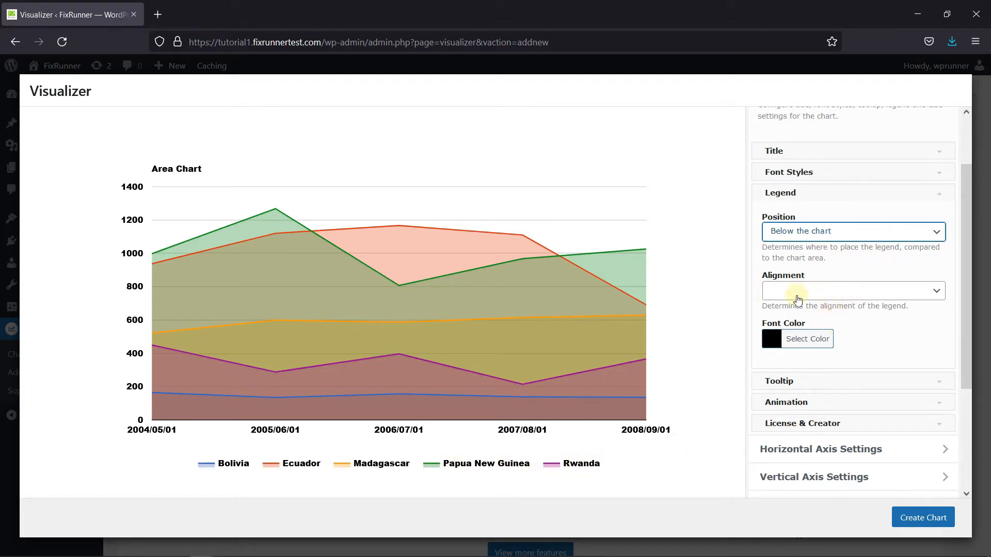
Set the tooltip trigger so that the tooltip is displayed when the user hovers over an element
left_click(884, 383)
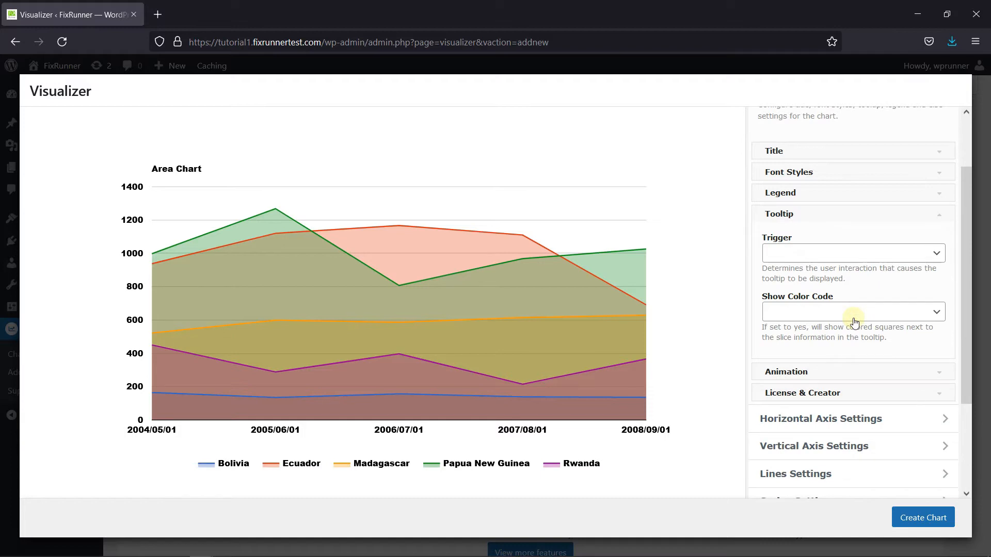
left_click(809, 257)
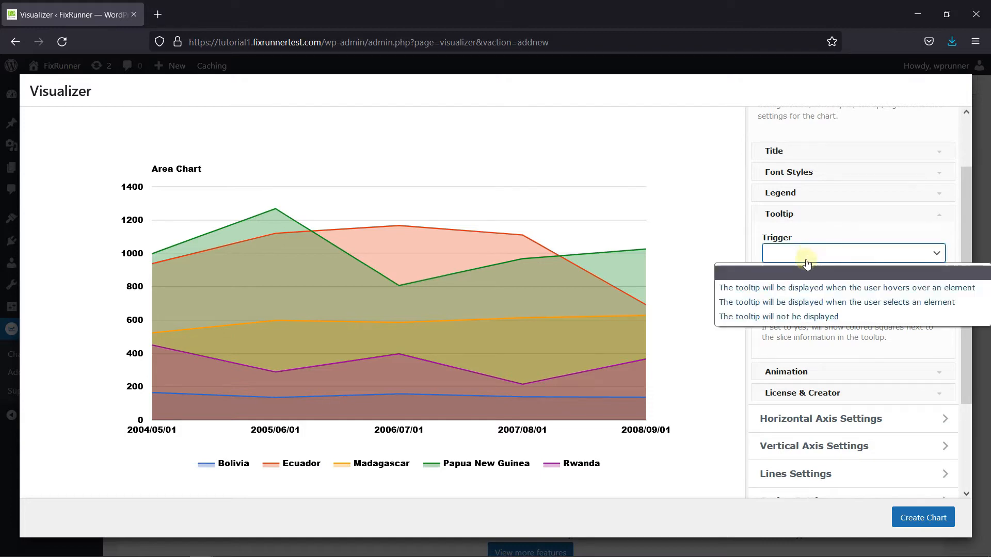
left_click(816, 289)
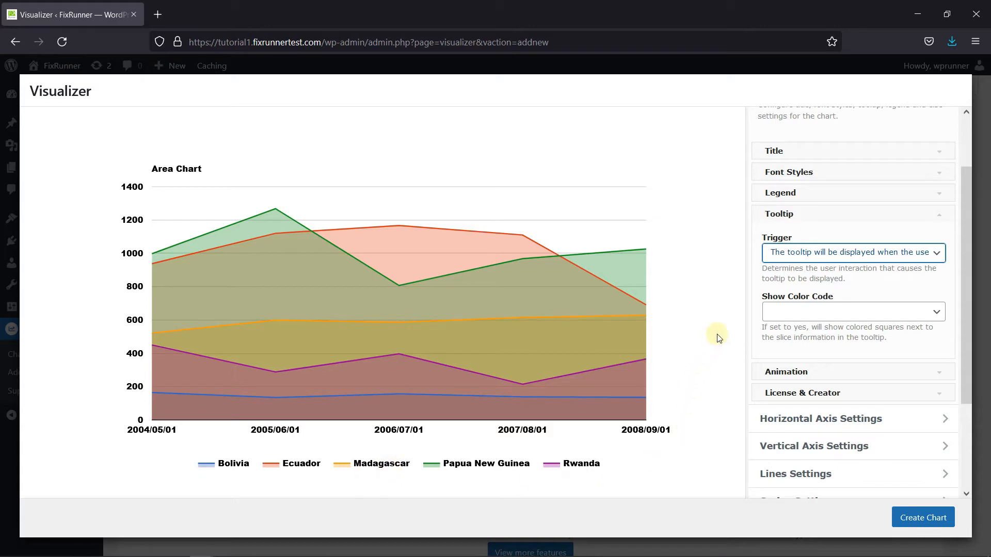
left_click(858, 291)
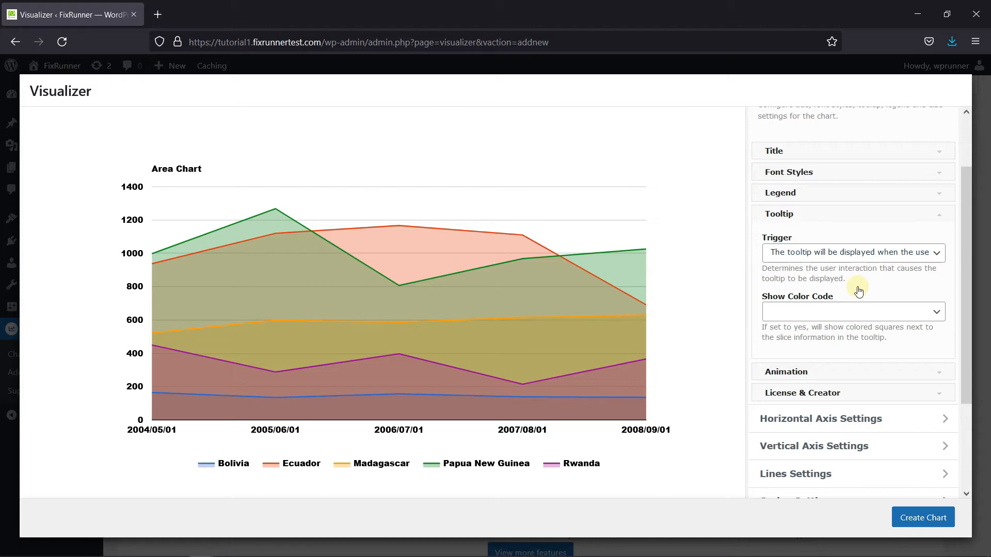
Enable animation on startup with a duration of 500 milliseconds and "Start slow and speed up" easing
left_click(863, 370)
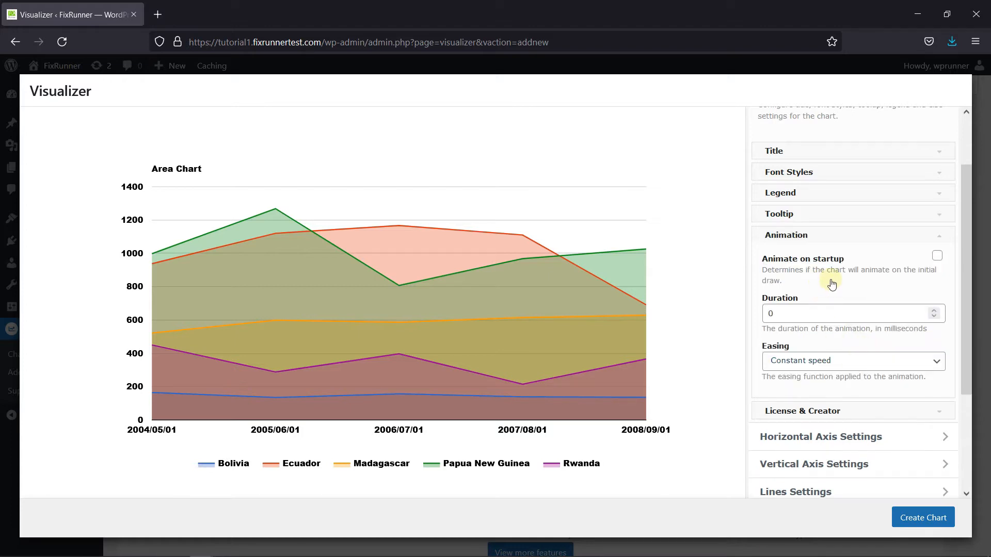
left_click(938, 256)
left_click(799, 317)
type("5")
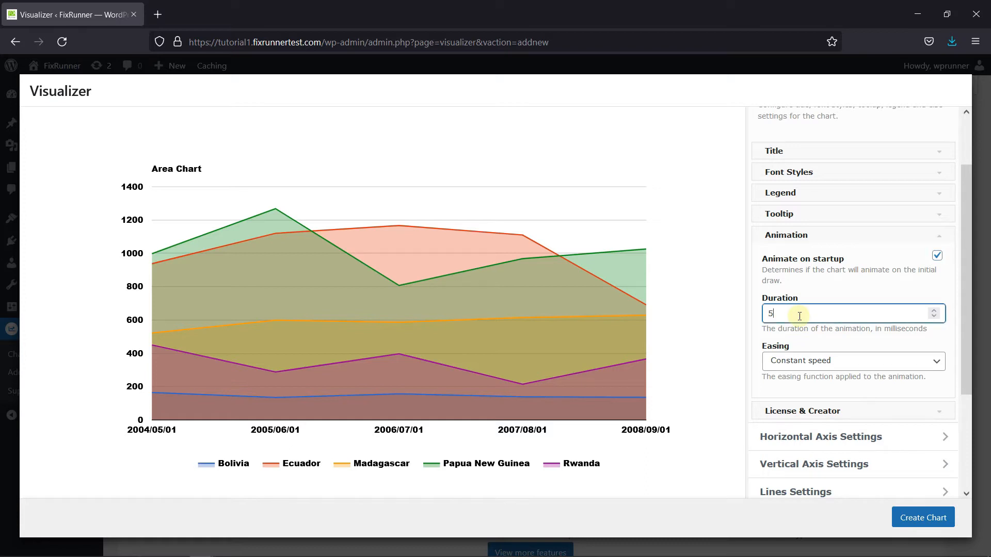
type("00")
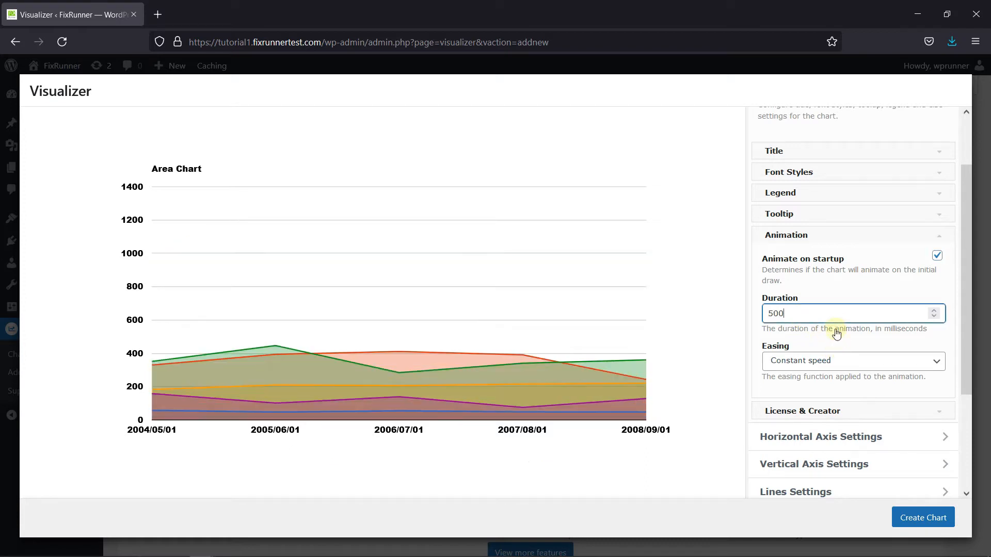
left_click(866, 360)
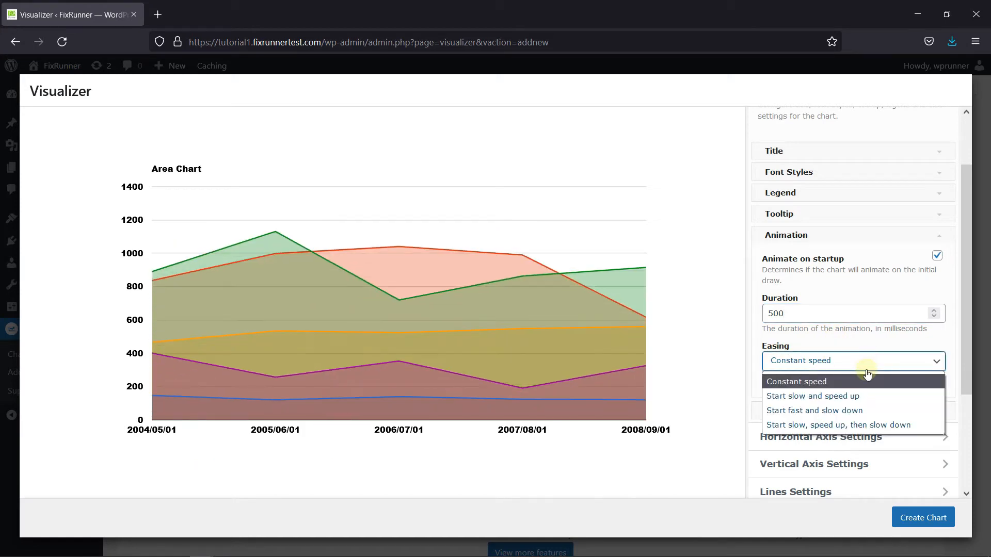
left_click(841, 396)
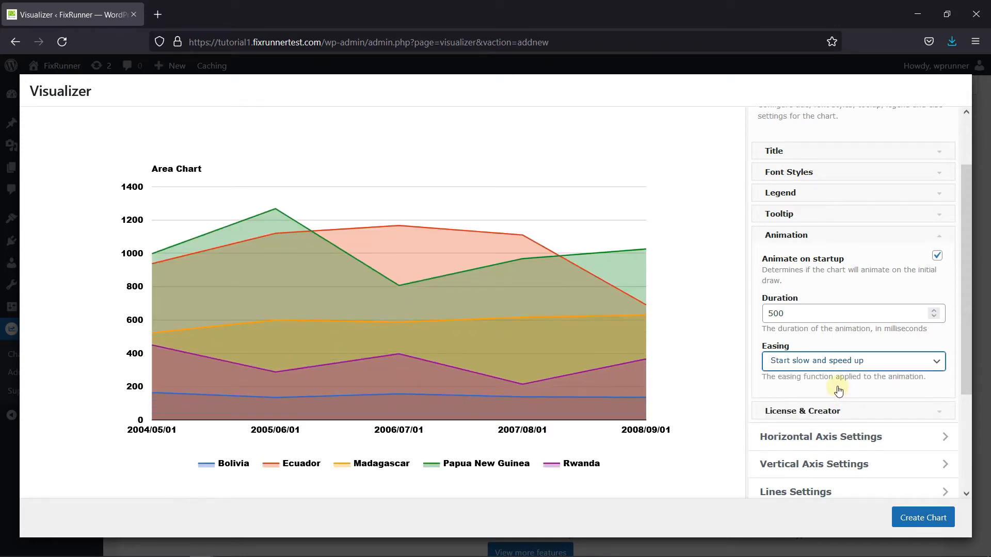
Examine the license and creator fields and the horizontal axis options, including grid lines and view window, then open the vertical axis settings
left_click(822, 411)
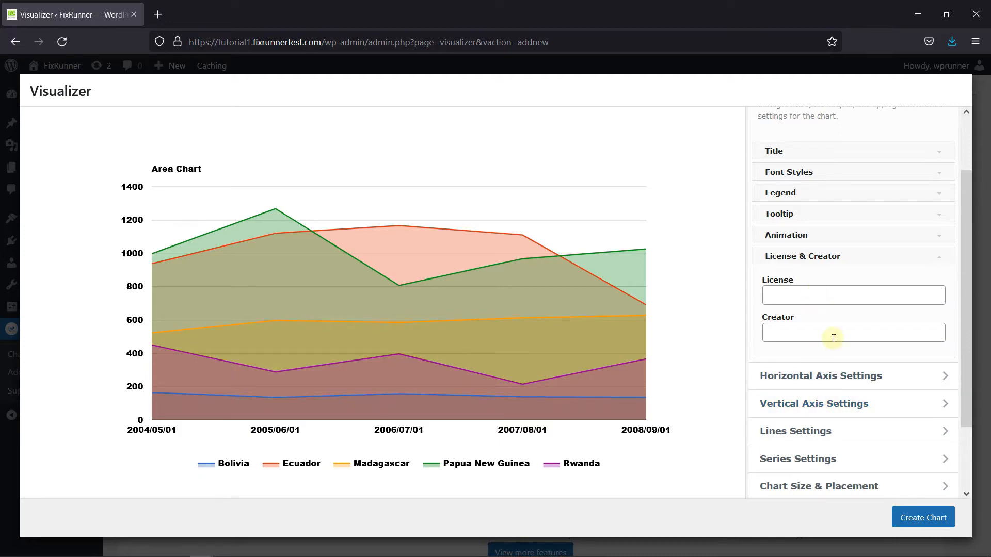
left_click(835, 380)
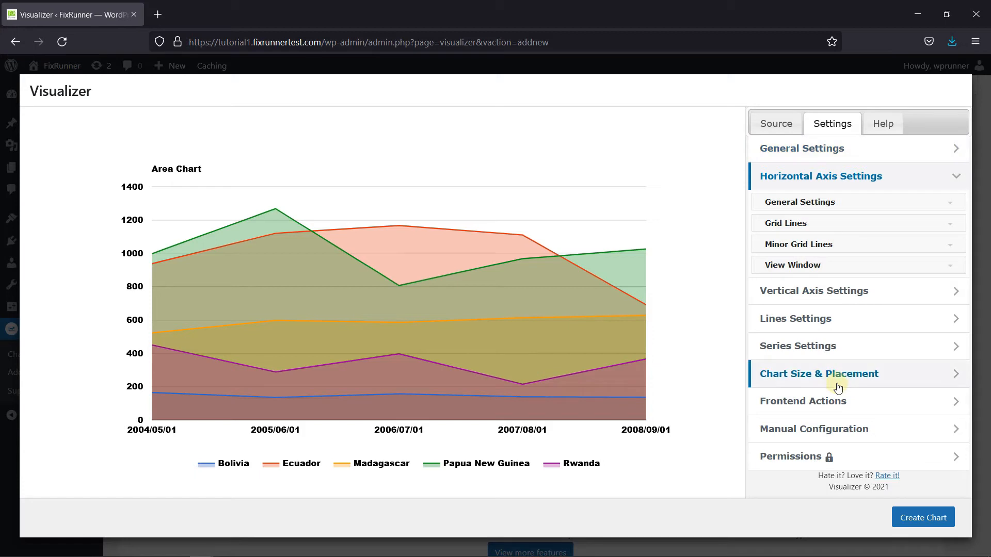
left_click(845, 206)
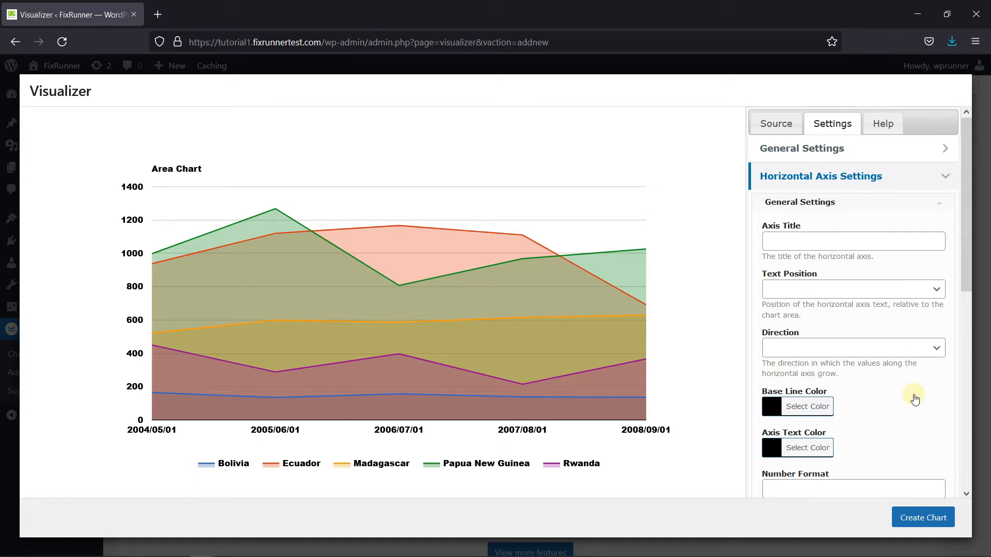
scroll(914, 399, "down", 5)
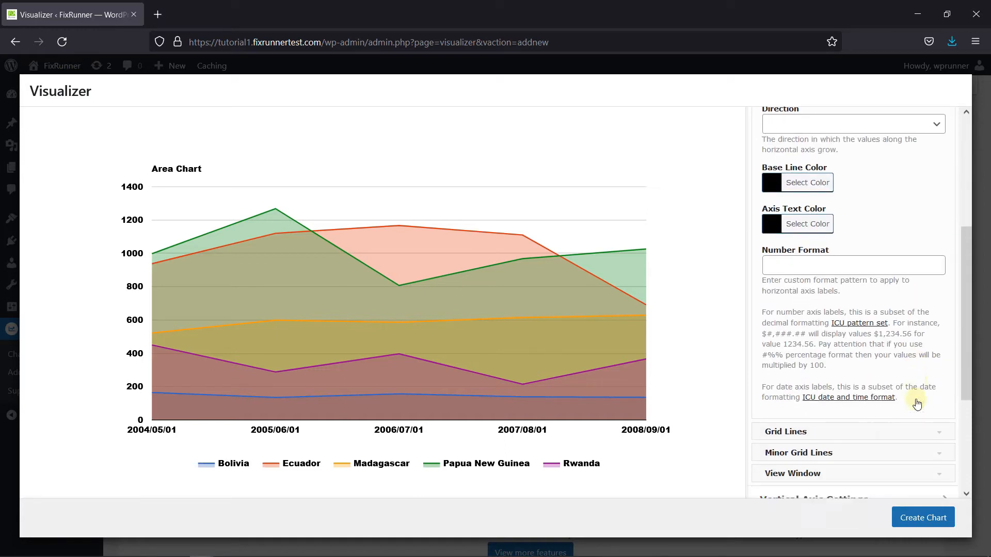
left_click(818, 382)
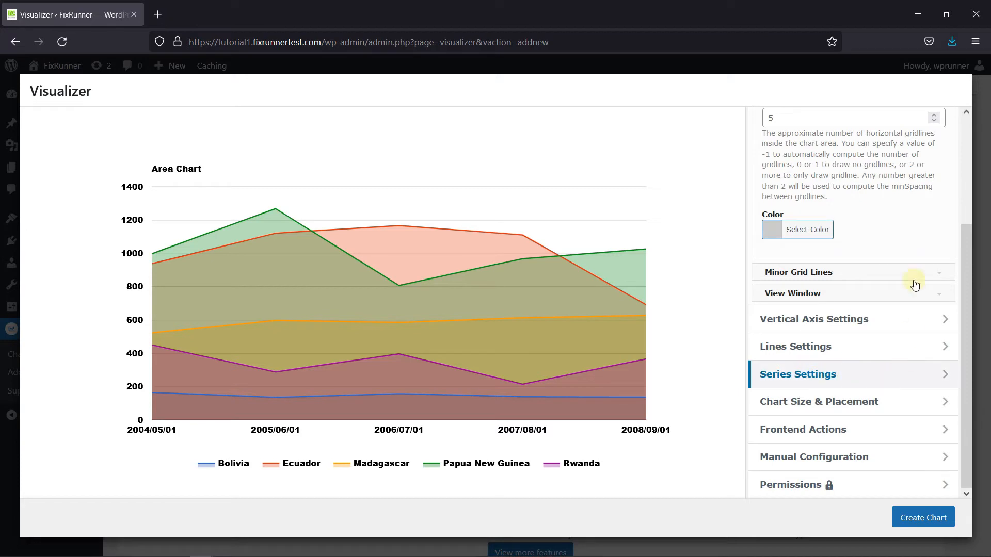
scroll(914, 239, "up", 2)
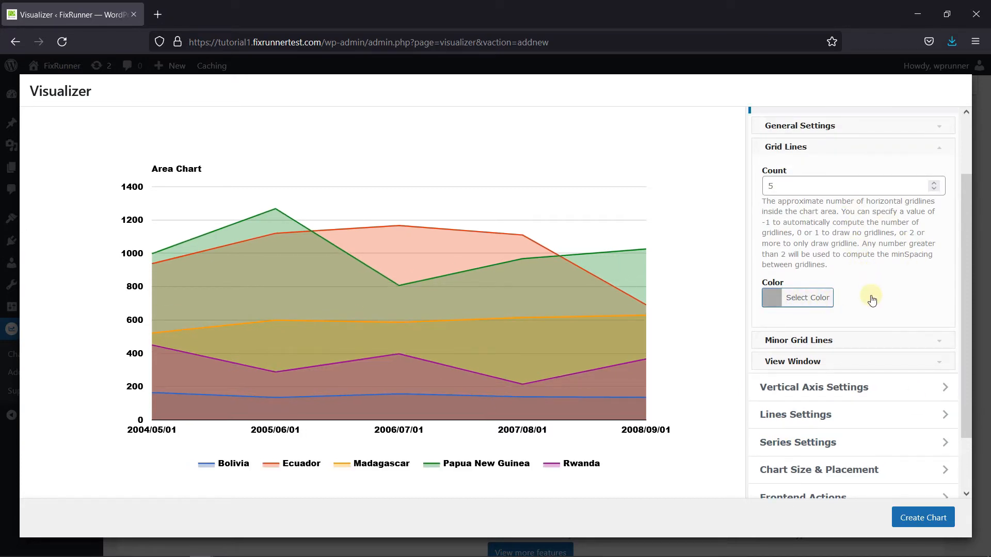
left_click(829, 362)
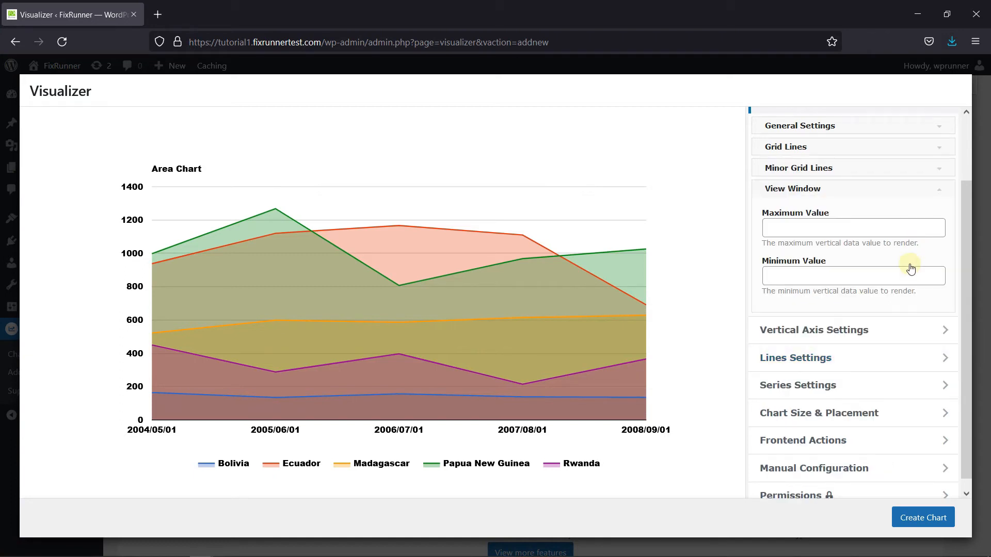
left_click(884, 336)
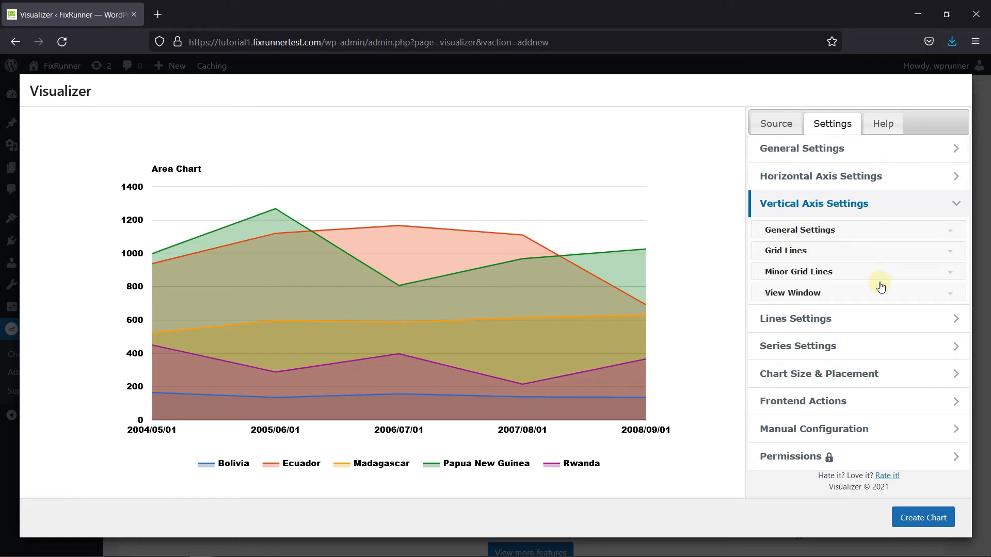
In the lines settings, set the line width to 2 and the point size to 5
left_click(856, 320)
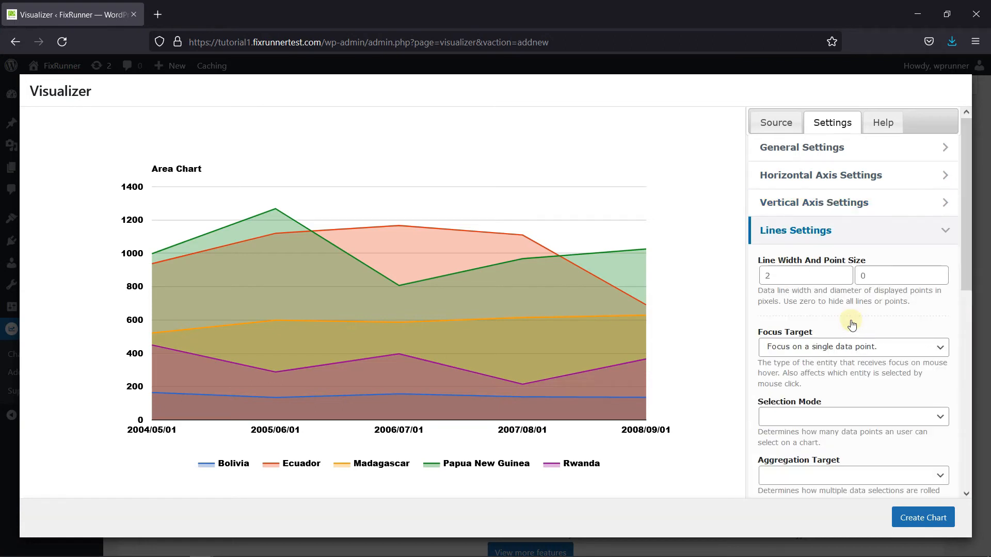
scroll(852, 325, "down", 1)
scroll(852, 325, "down", 1)
left_click(774, 139)
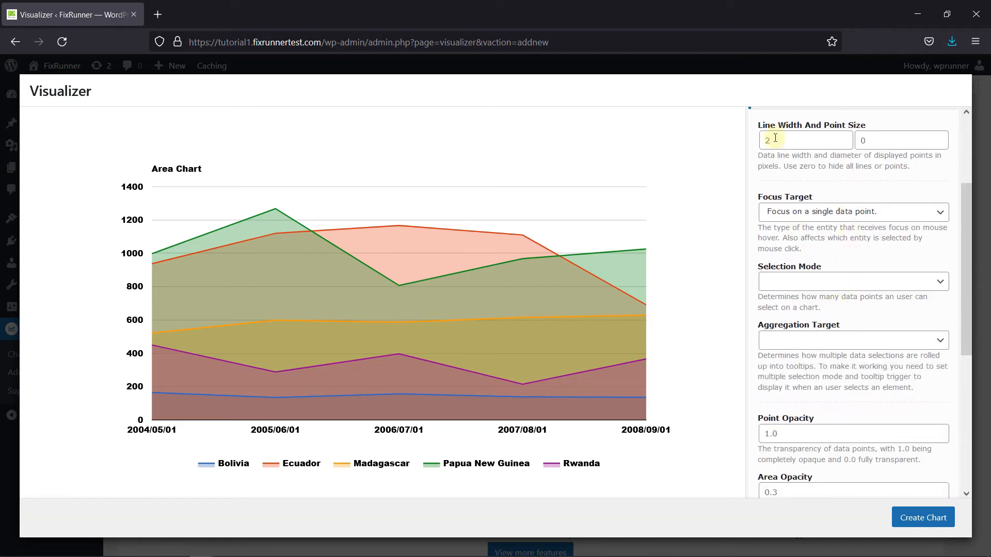
type("2")
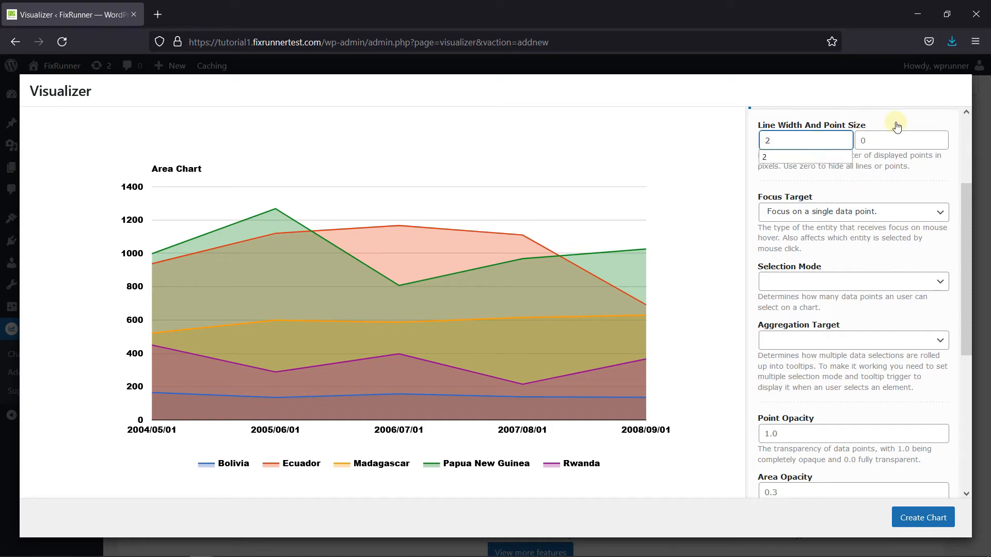
left_click(895, 138)
left_click(879, 187)
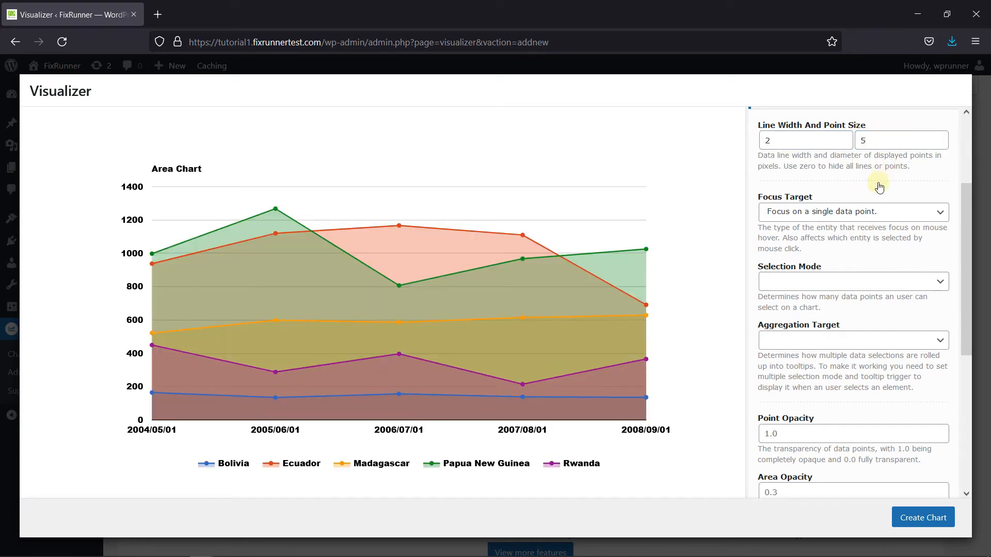
Set the focus target to "Focus on a grouping of all data points along the major axis." and the selection mode to "Multiple data points"
left_click(818, 214)
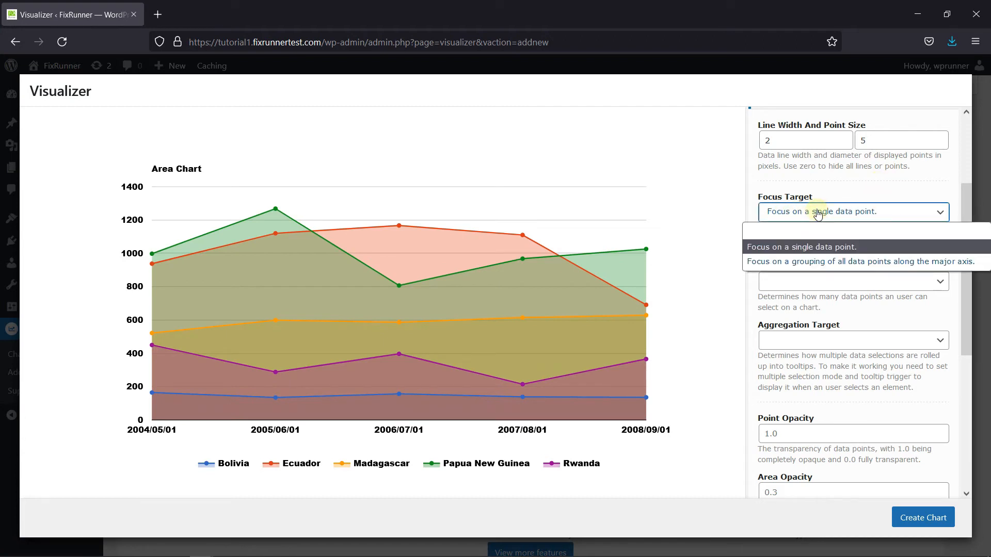
left_click(847, 264)
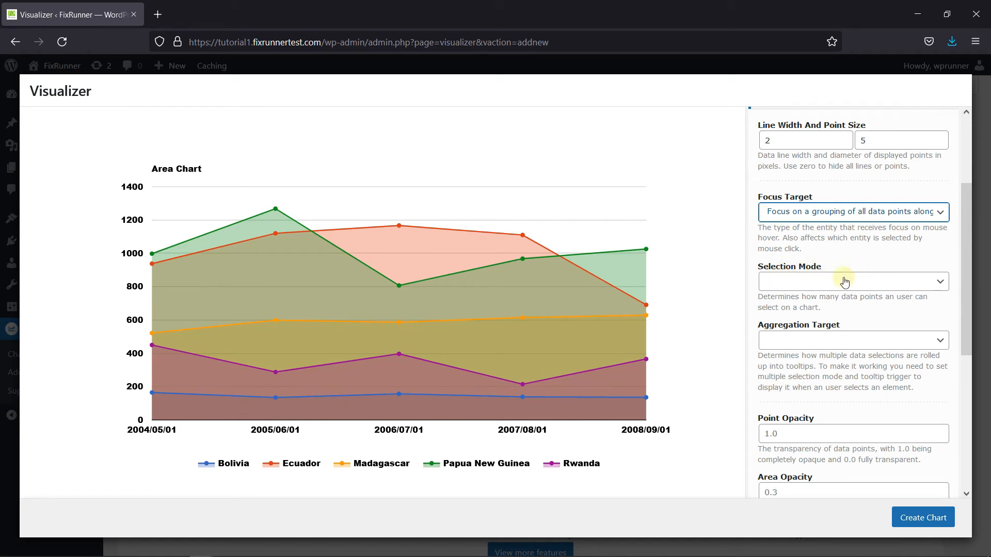
left_click(844, 282)
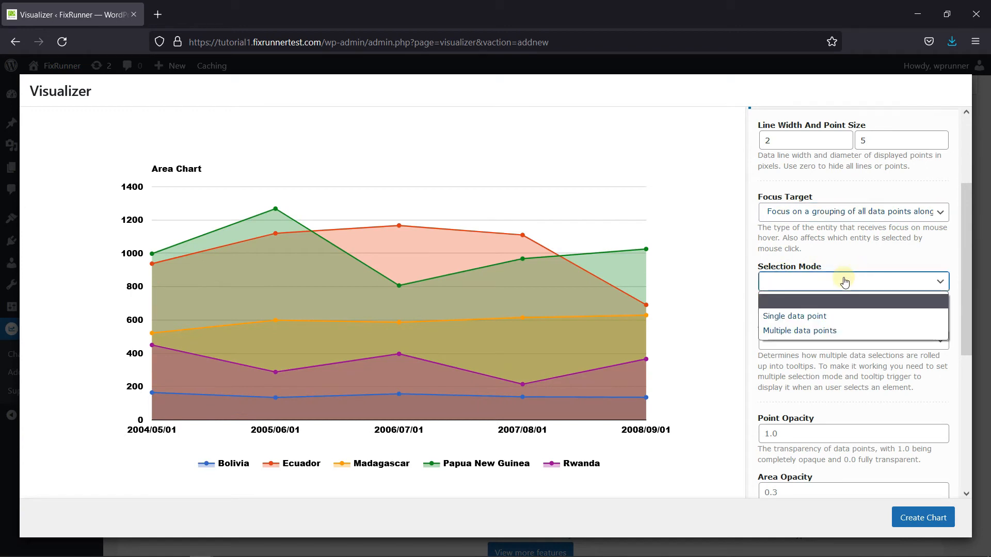
left_click(839, 332)
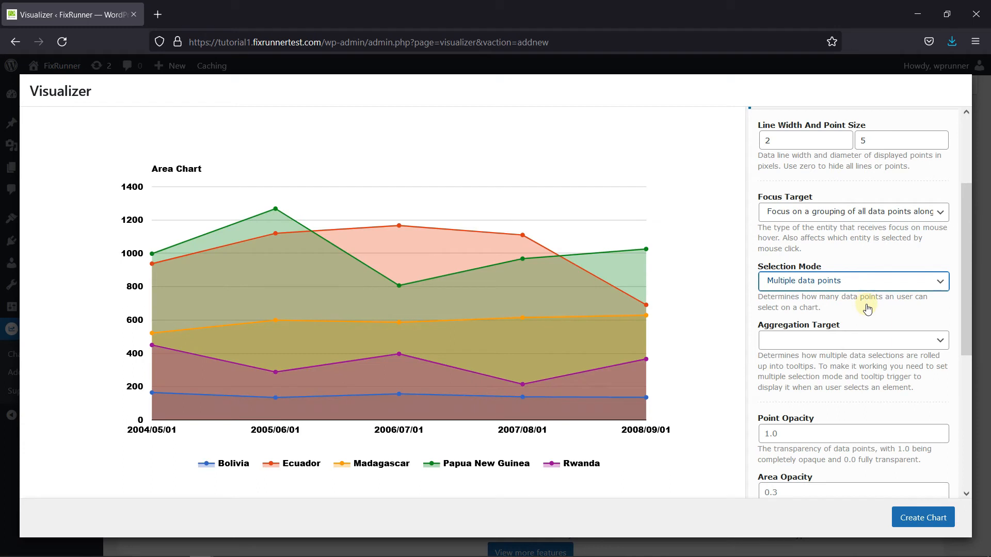
Set the aggregation target to "Show only one tooltip per selection"
left_click(863, 341)
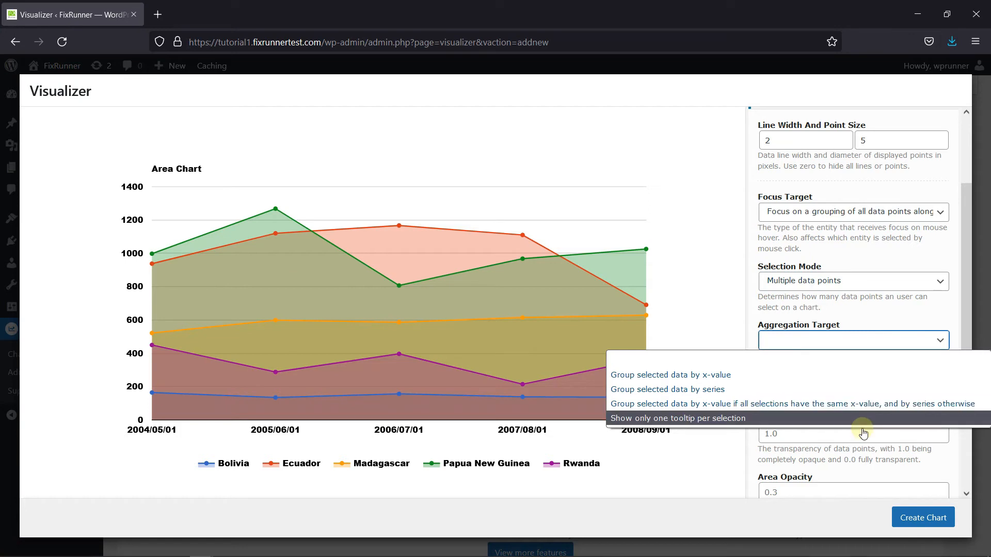
left_click(761, 418)
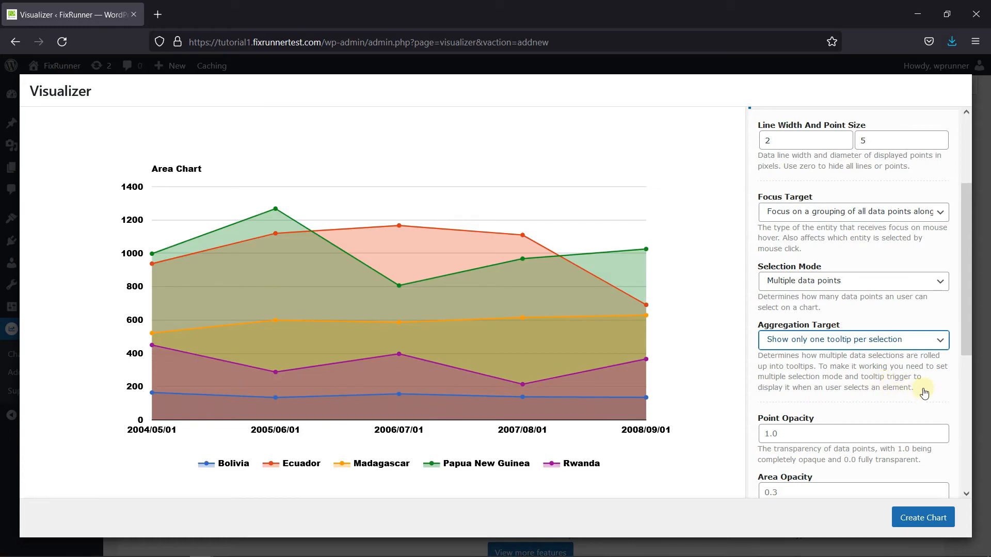
Set the default area opacity of the chart series to 0.6
scroll(924, 393, "down", 4)
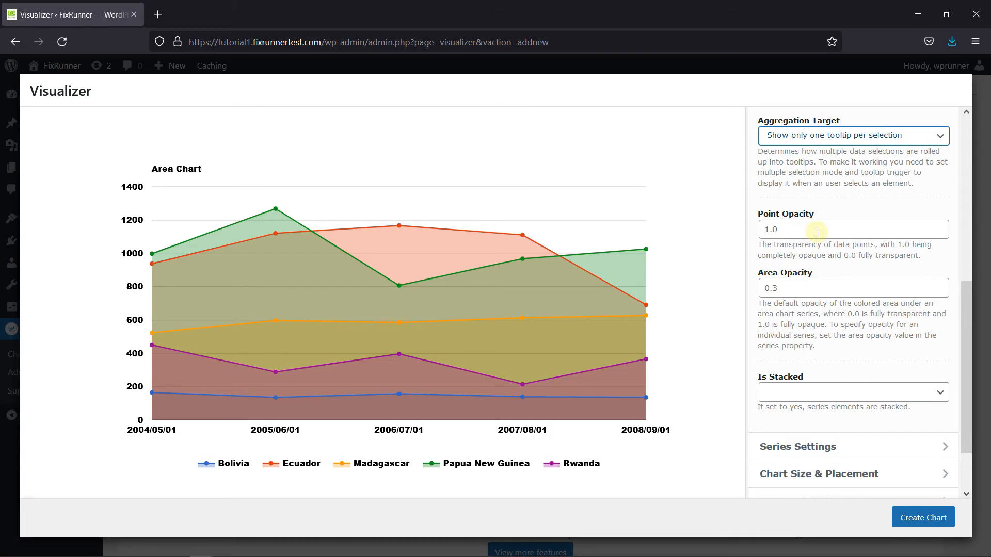
left_click(822, 290)
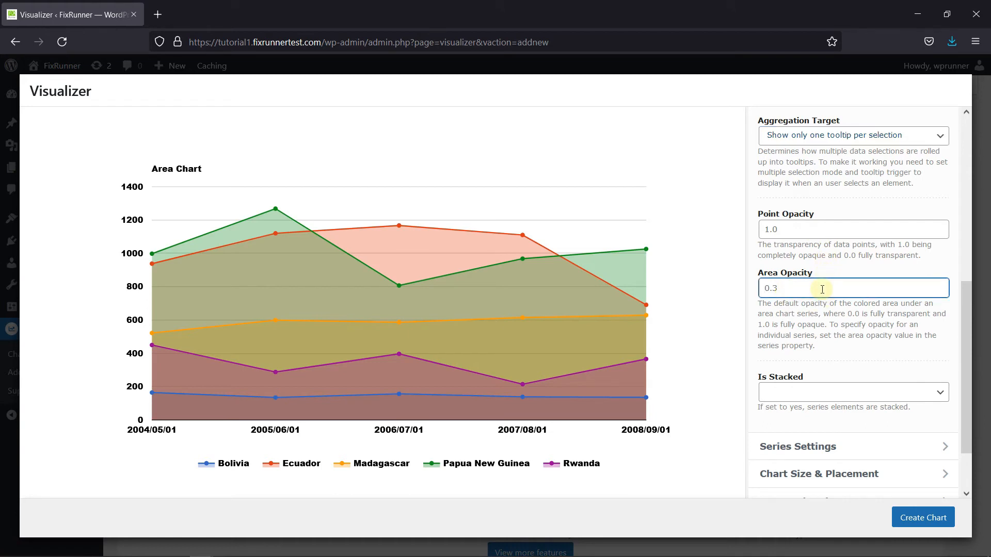
type("0.6")
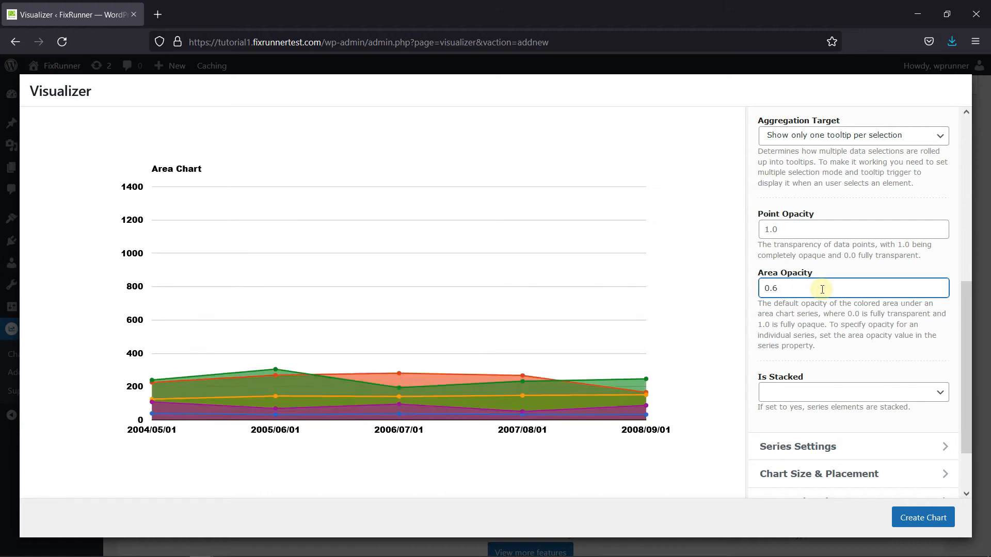
mouse_move(319, 296)
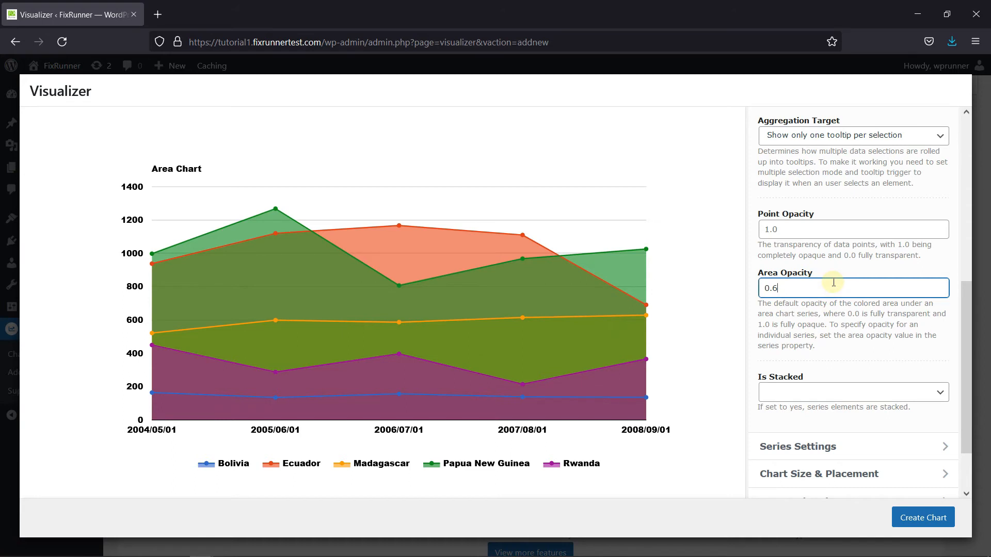
Change the area opacity to 0.3
key("BackSpace")
type("3")
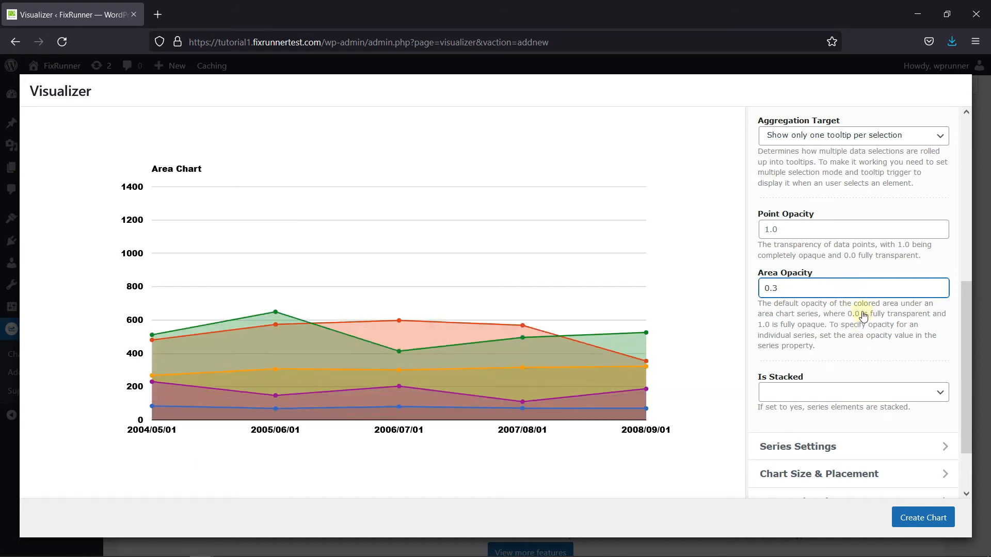
left_click(870, 272)
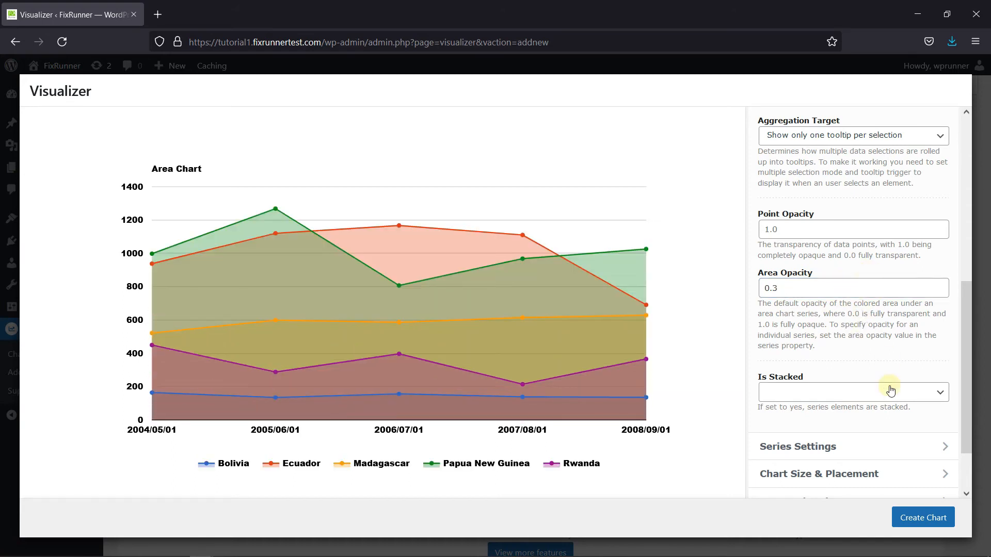
Set the "Is Stacked" option to Yes so that the series elements are stacked
scroll(884, 387, "down", 1)
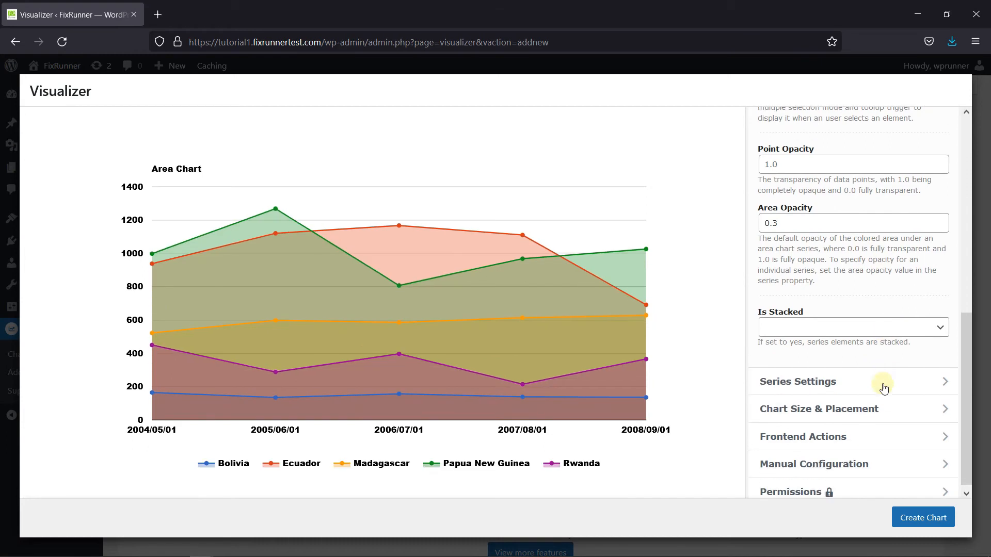
left_click(825, 330)
left_click(824, 359)
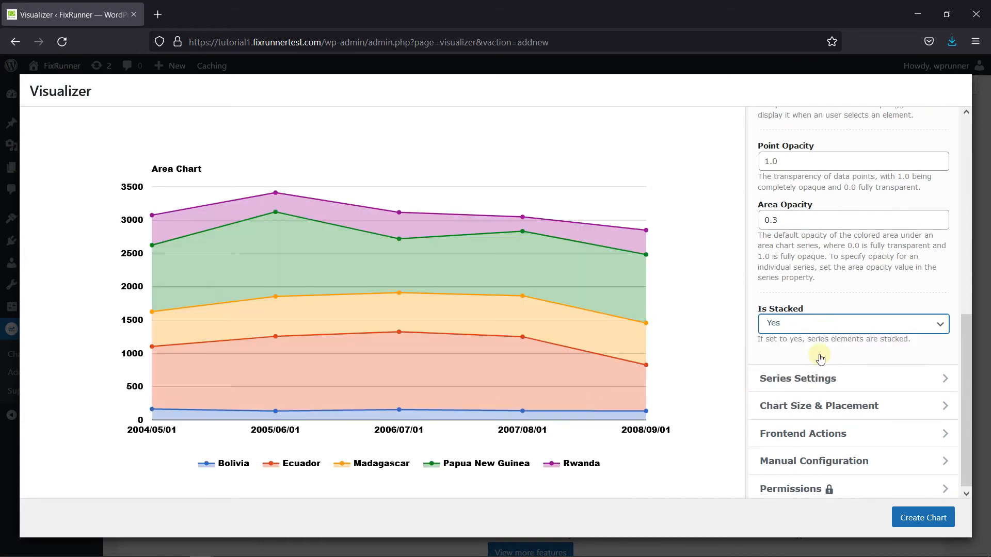
Set the "Is Stacked" option to No so that the series elements overlap
left_click(803, 336)
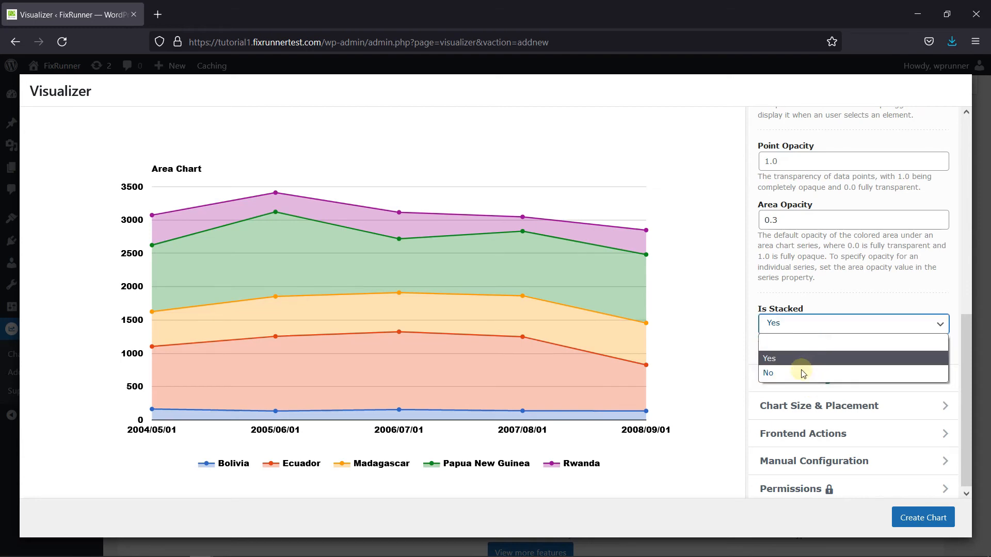
left_click(804, 372)
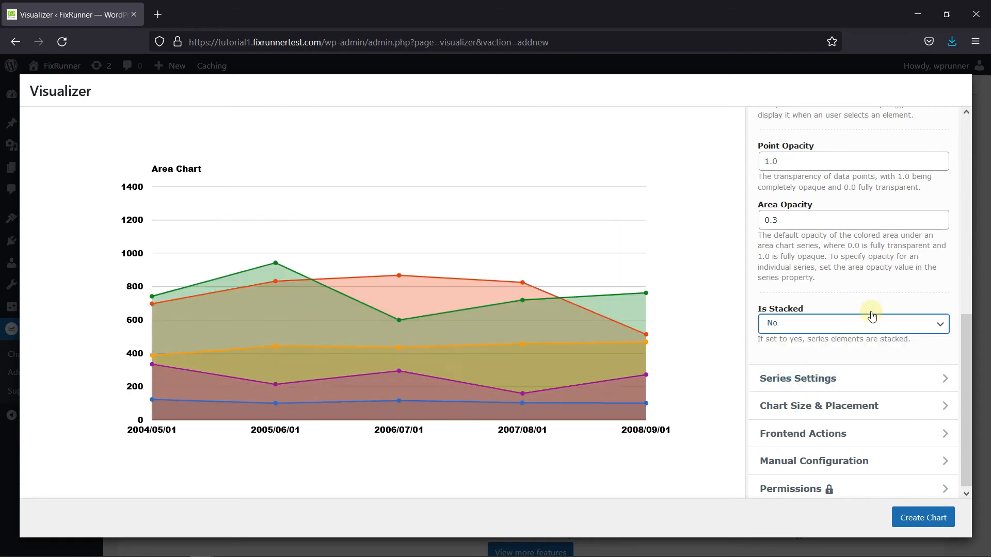
left_click(907, 353)
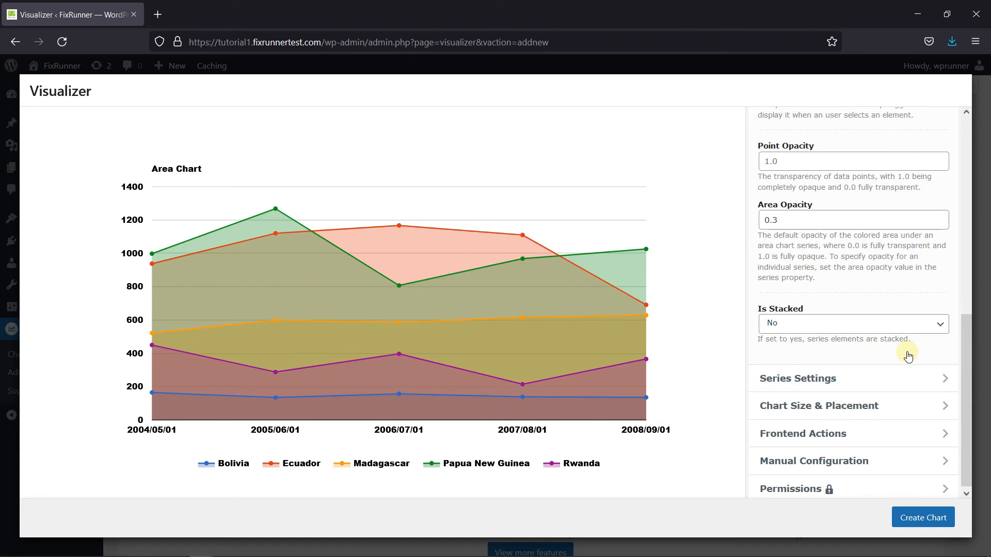
Examine the list of series settings and the chart size, layout and placement options
left_click(874, 390)
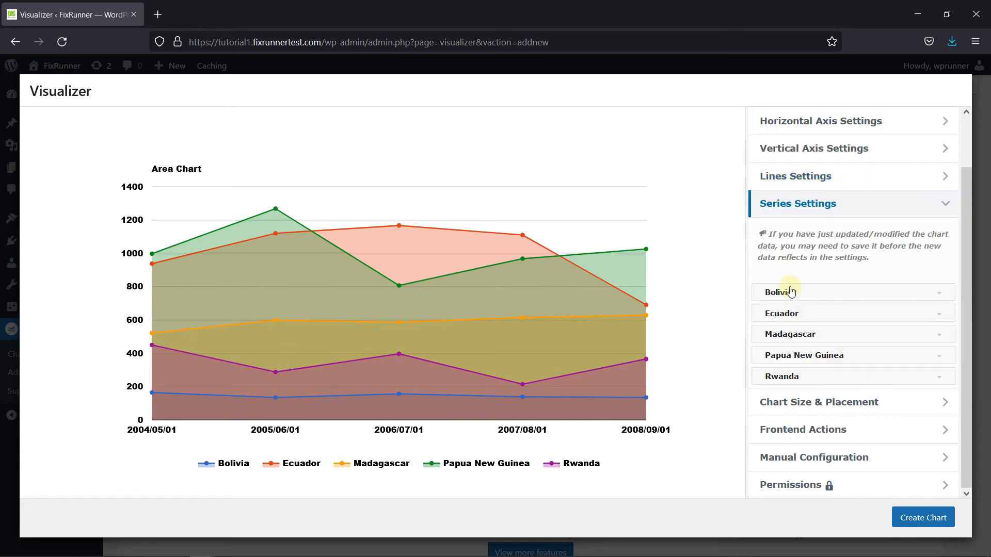
left_click(837, 409)
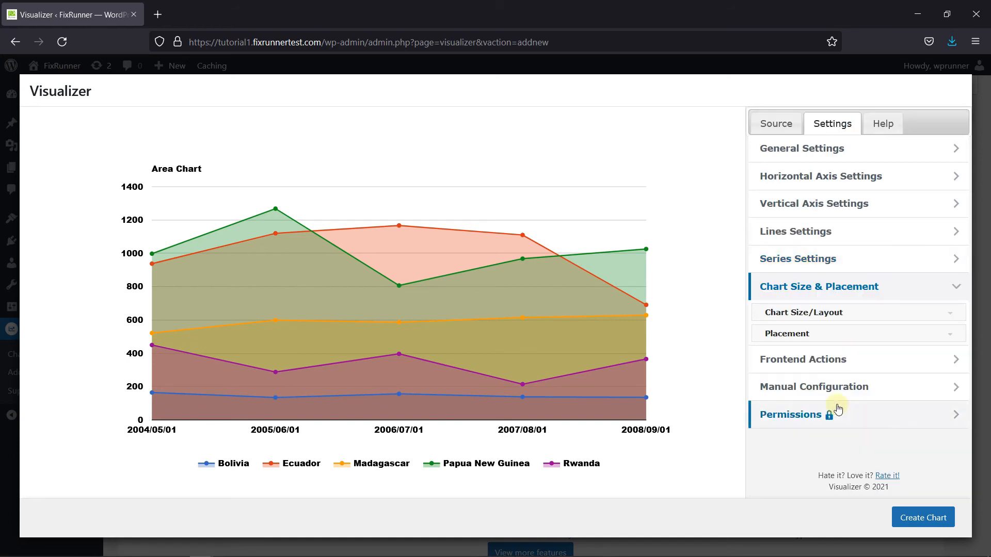
left_click(815, 315)
scroll(923, 341, "down", 3)
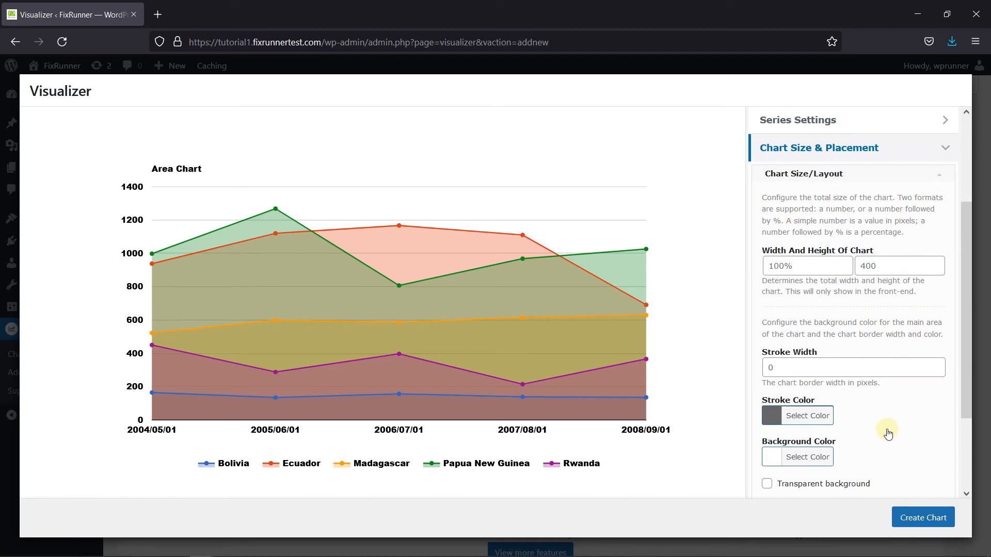
scroll(884, 434, "down", 2)
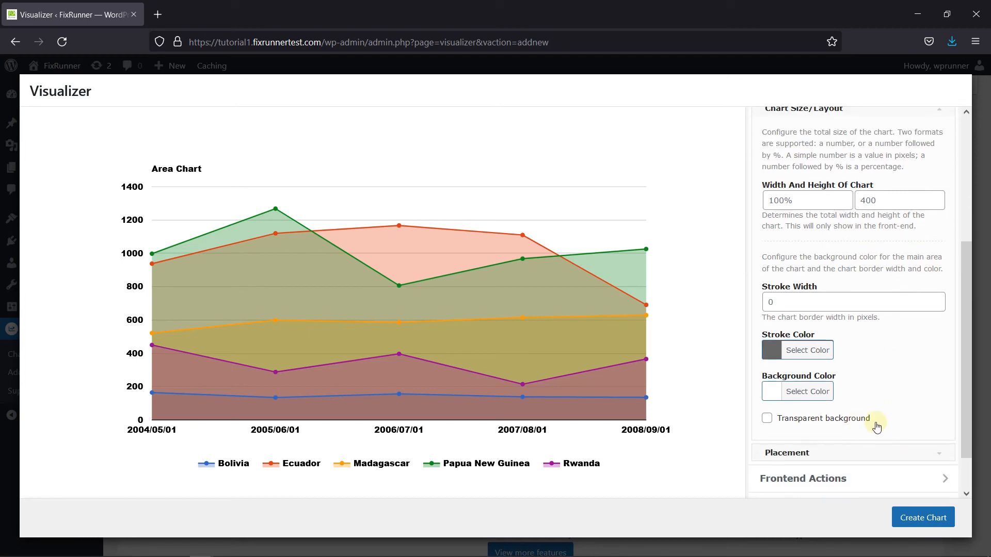
left_click(903, 455)
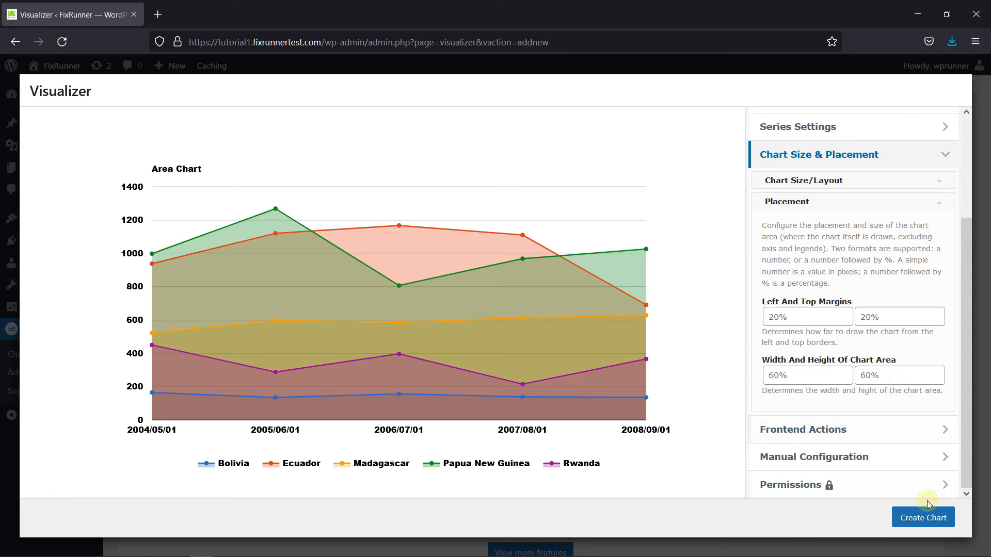
Create the area chart with the configured settings
left_click(937, 522)
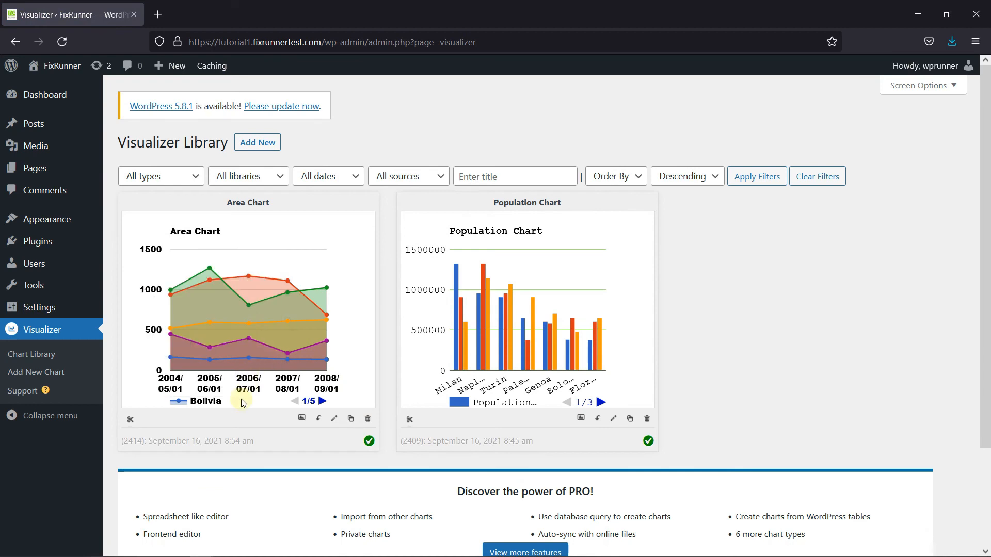
Copy the area chart's shortcode from the chart library and paste it into the body of a new page titled "Area Chart"
left_click(130, 424)
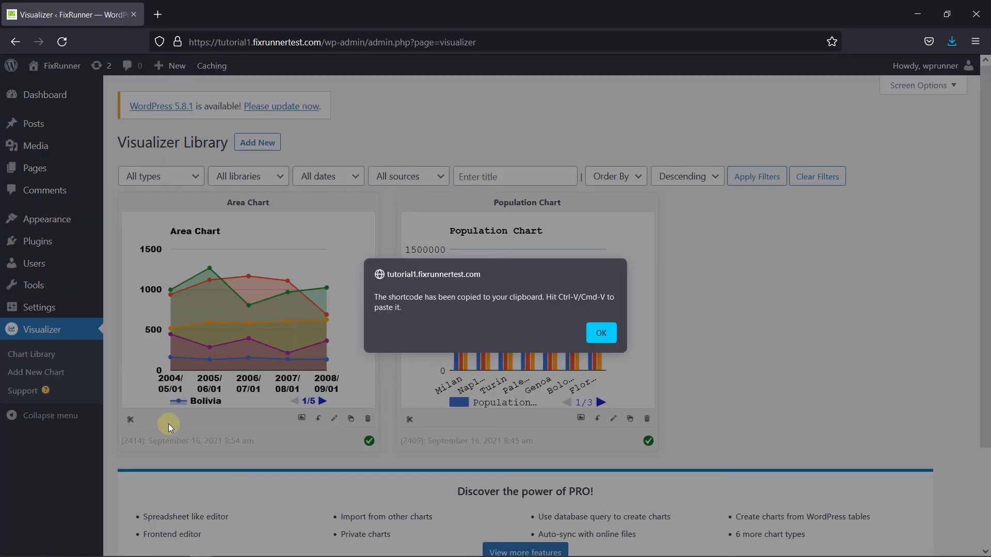
left_click(602, 334)
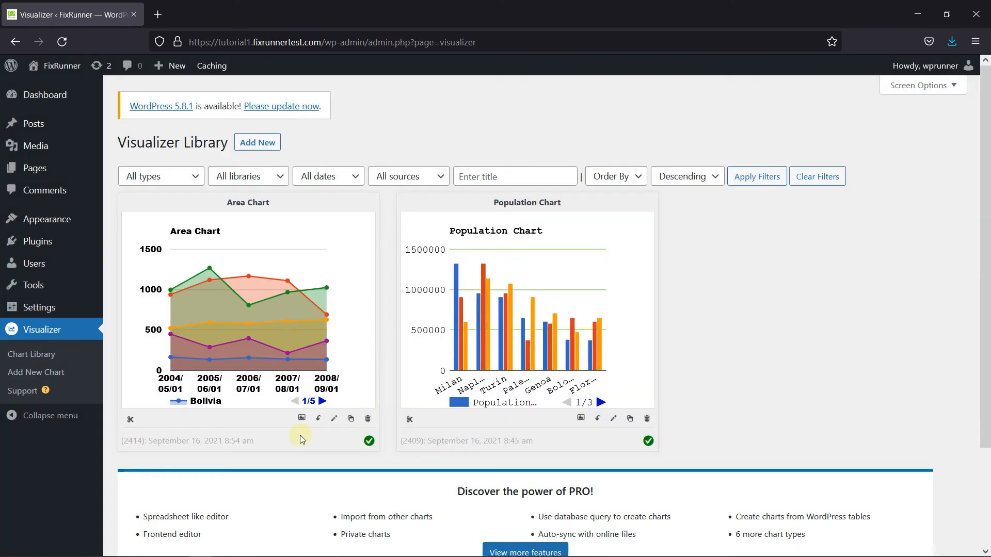
mouse_move(46, 174)
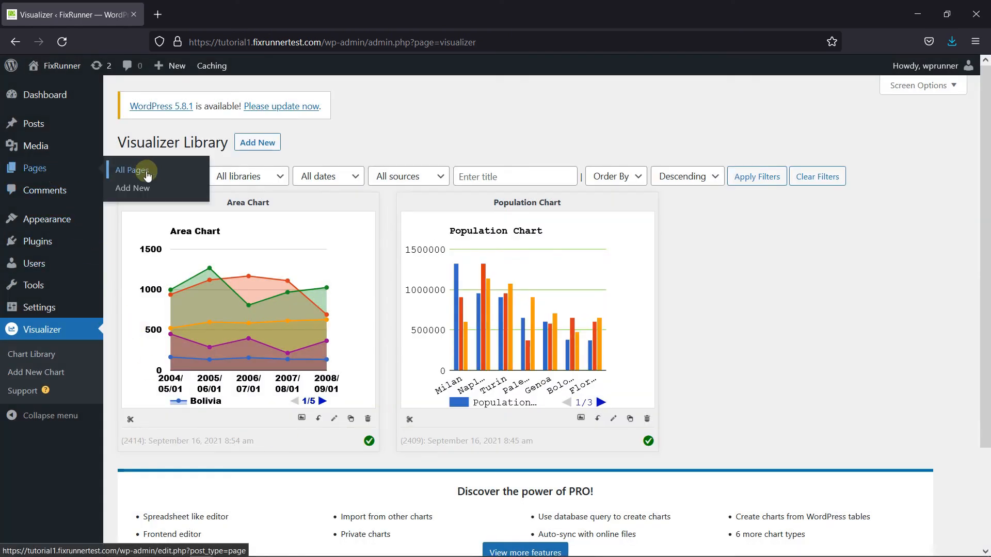
left_click(143, 191)
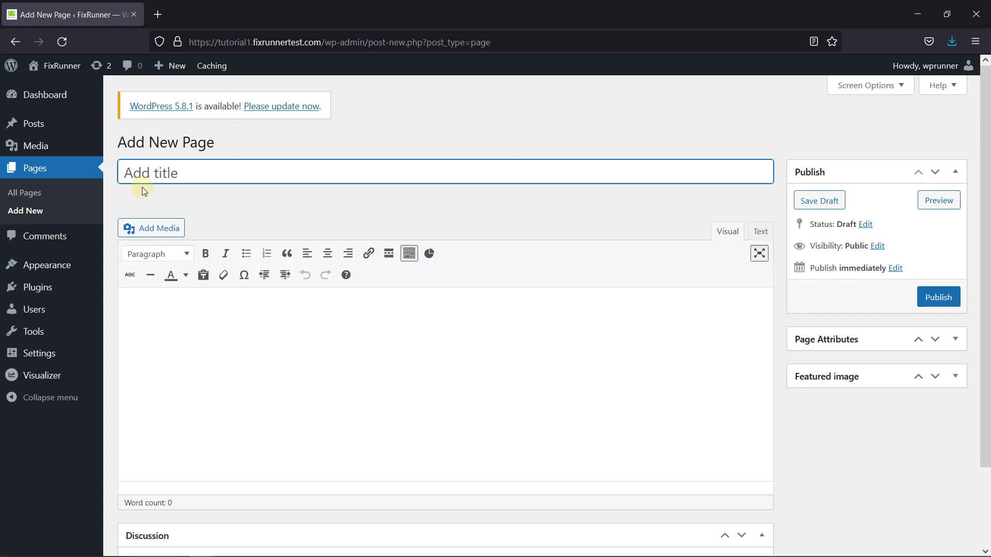
type("Area Chart")
left_click(171, 355)
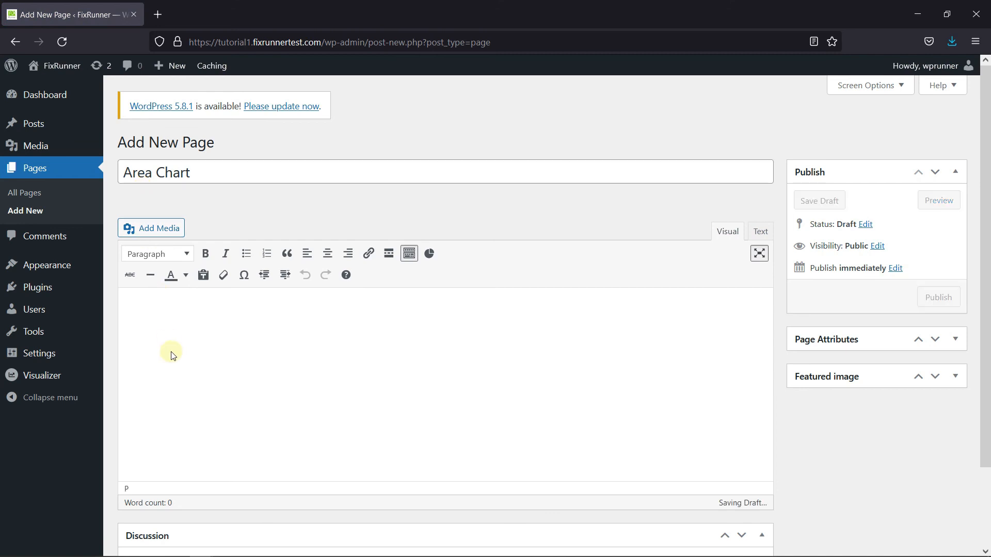
key("ctrl+v")
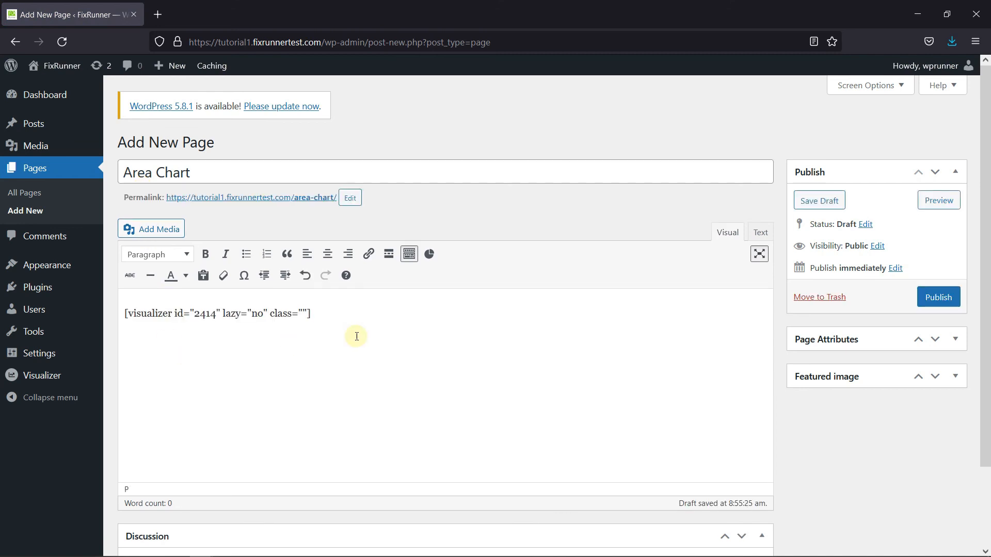
Preview the new page and browse the chart's legend to its second page and back to the first
left_click(956, 202)
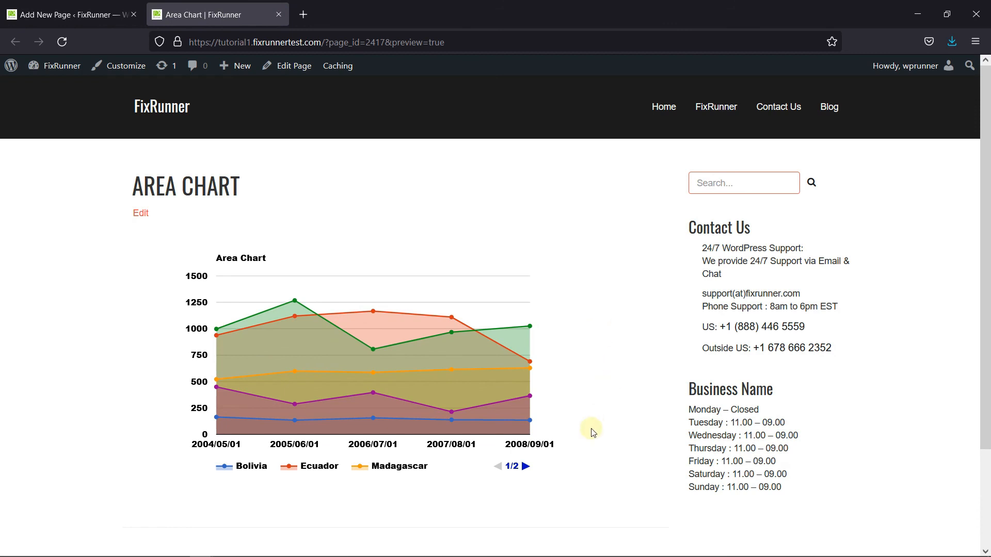
left_click(525, 468)
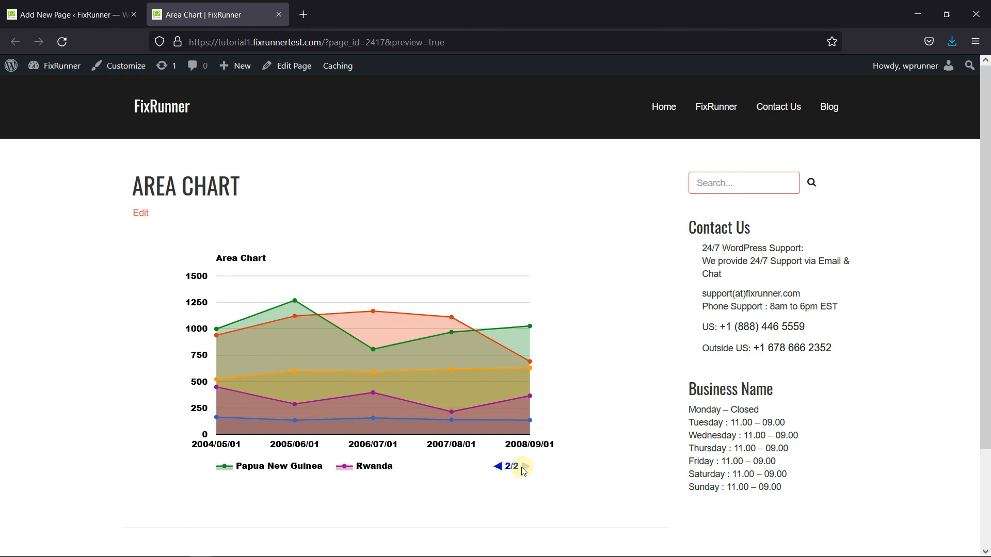
left_click(497, 467)
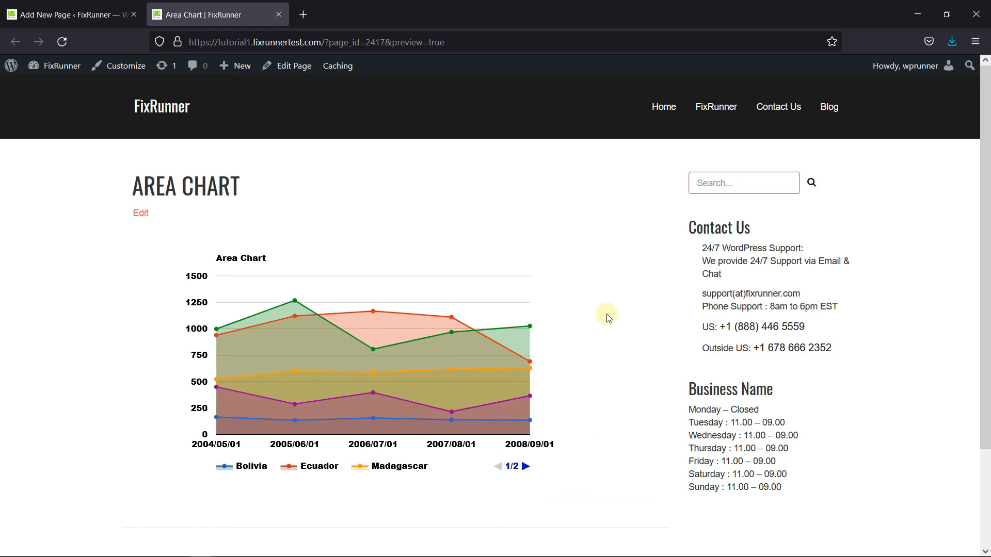